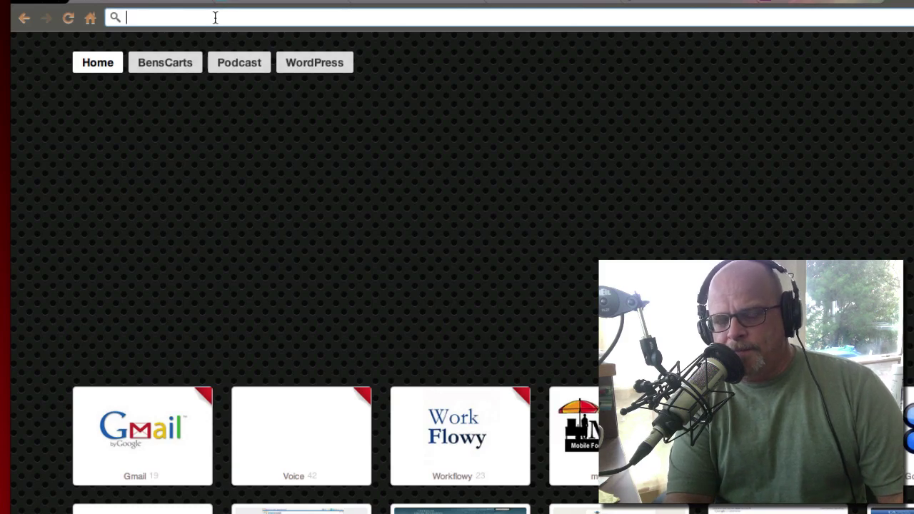
# - Load learnhotdogs.com/fb in Chrome to reach Facebook's Create a Page screen
pyautogui.write('learnhotdogs.')
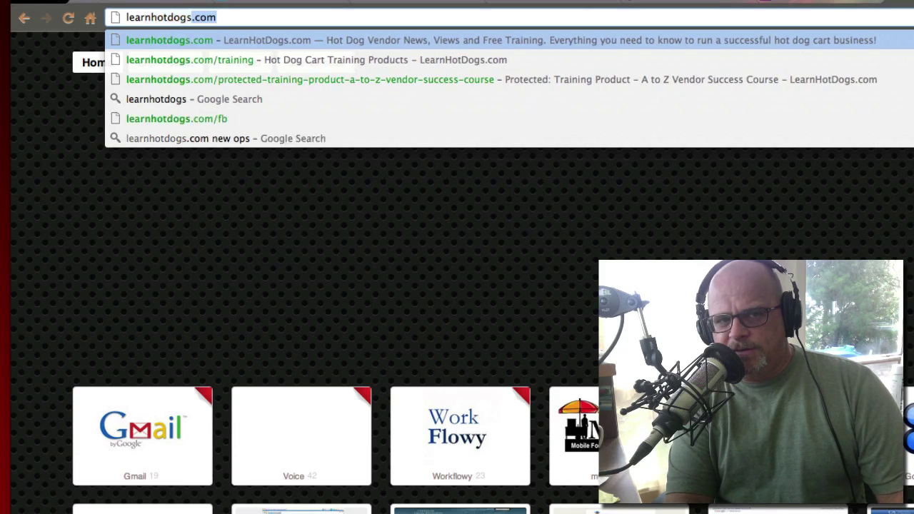
pyautogui.write('com/')
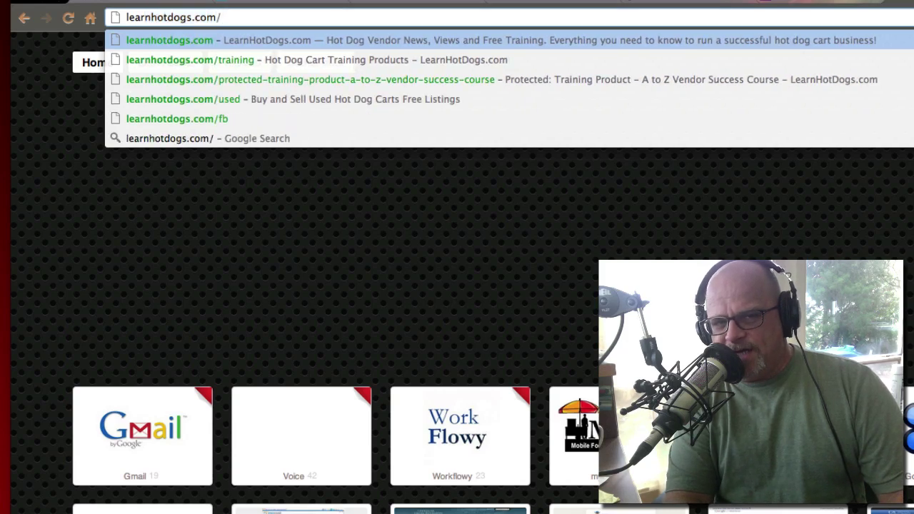
pyautogui.write('fb')
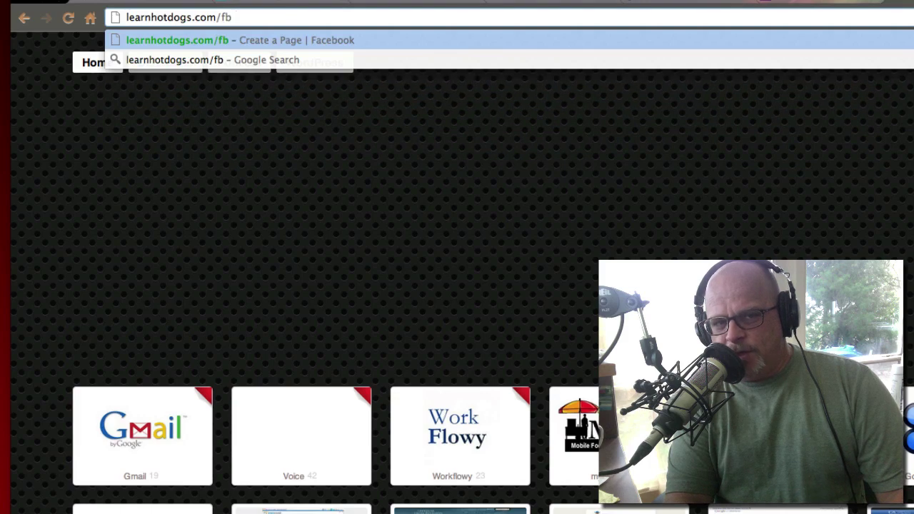
pyautogui.press('Return')
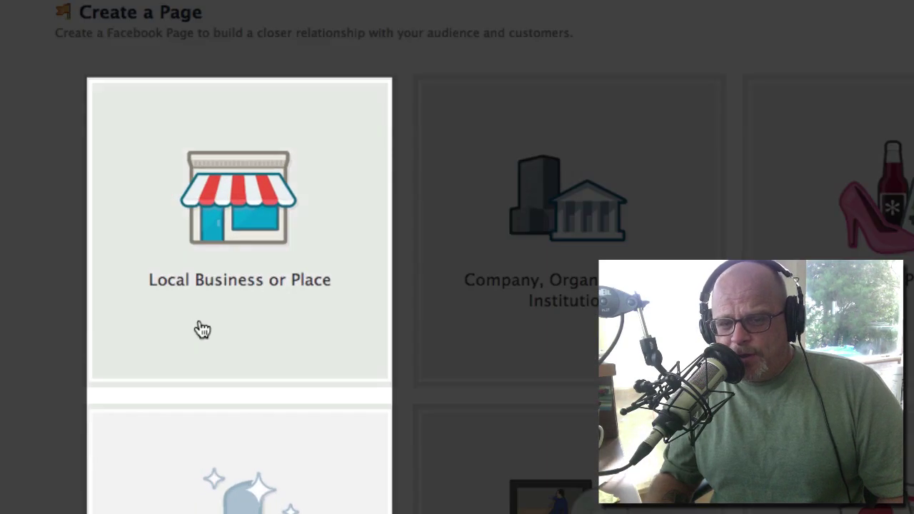
# - Start a Local Business or Place page and bring up its category list
pyautogui.click(95, 214)
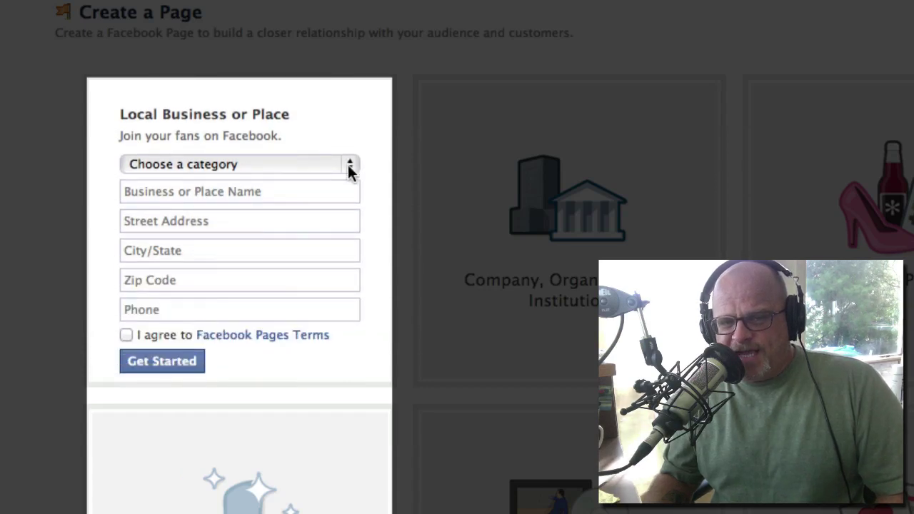
pyautogui.click(347, 164)
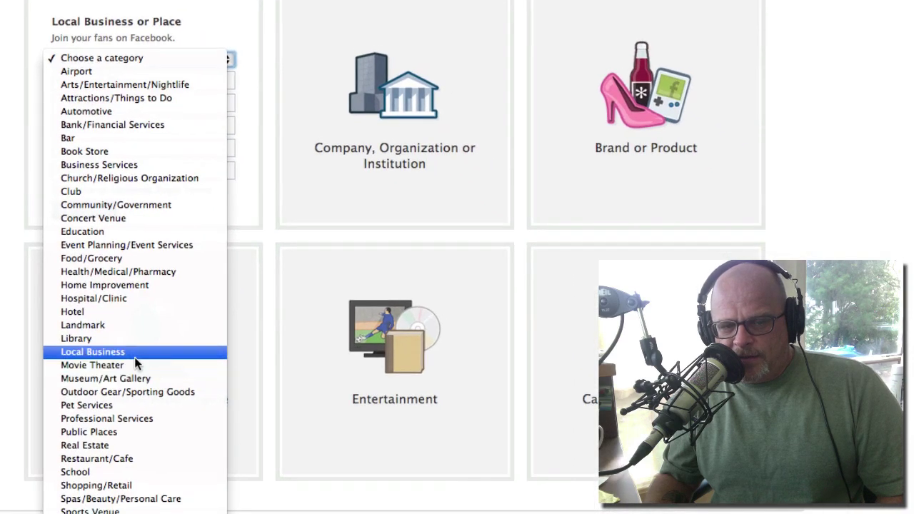
# - Choose Food/Grocery and enter the name Magic Button Hot Dogs, street address and city
pyautogui.click(129, 269)
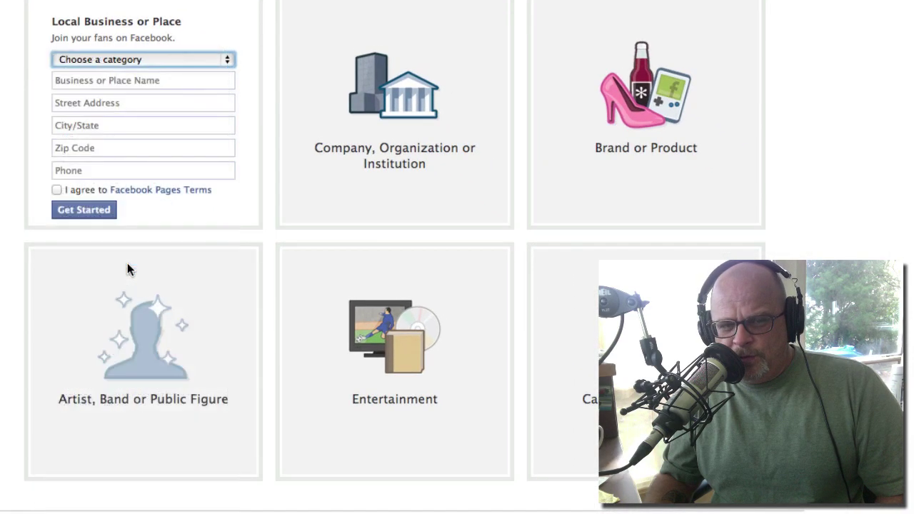
pyautogui.click(157, 83)
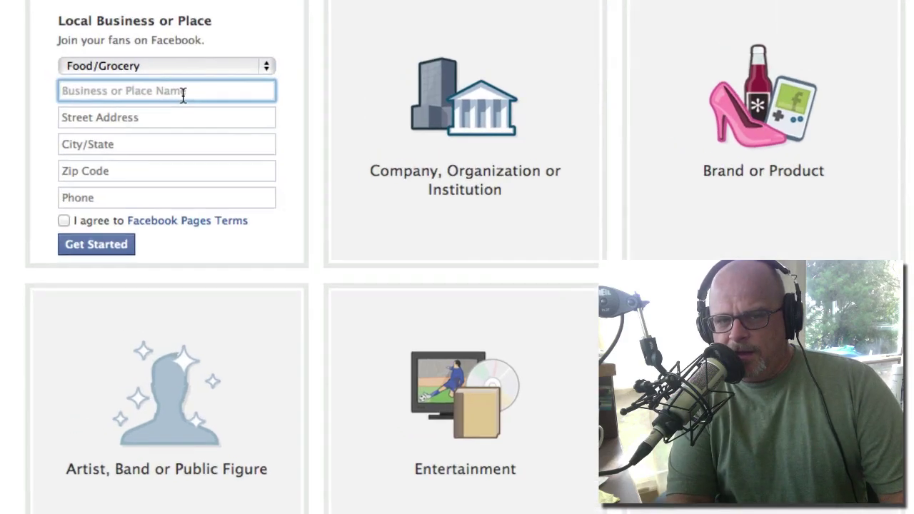
pyautogui.write('Magic Button')
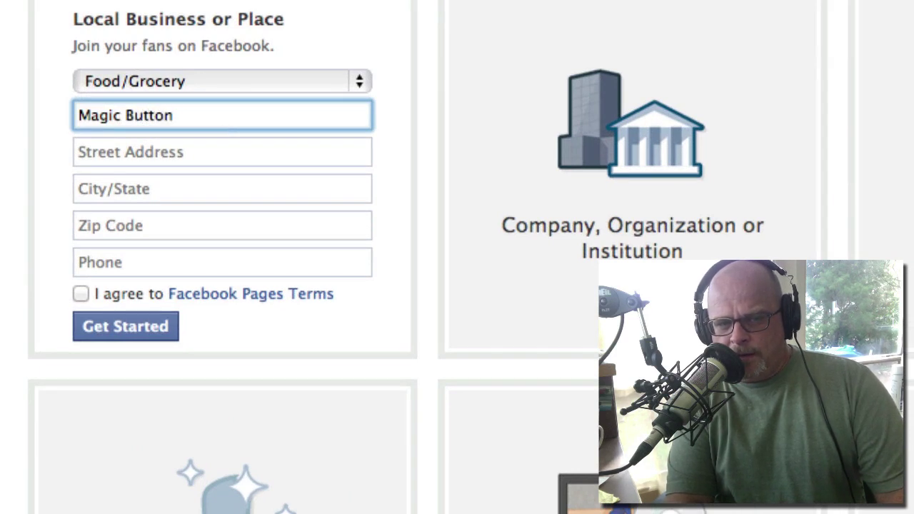
pyautogui.write(' Hot Dogs')
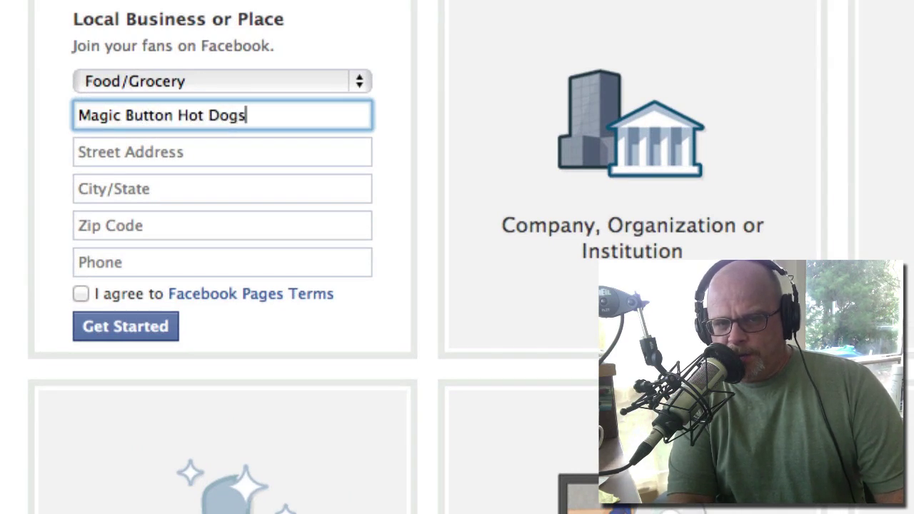
pyautogui.press('Tab')
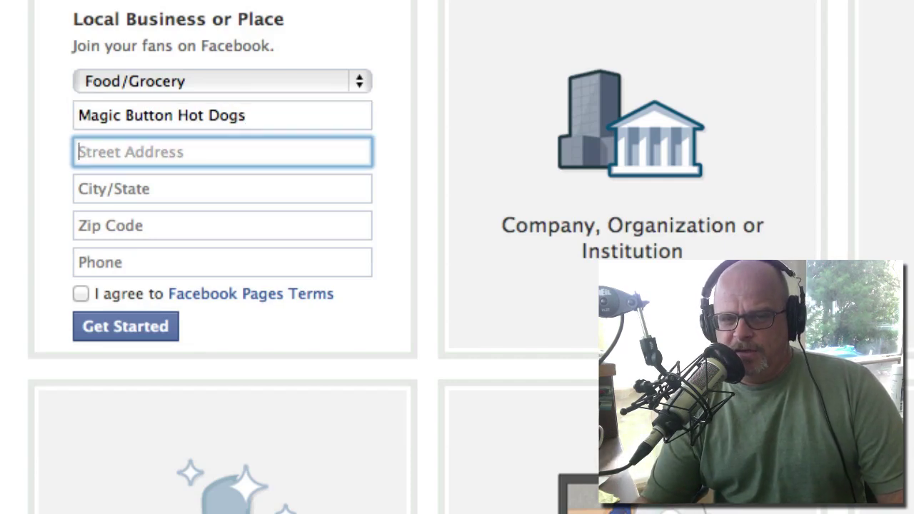
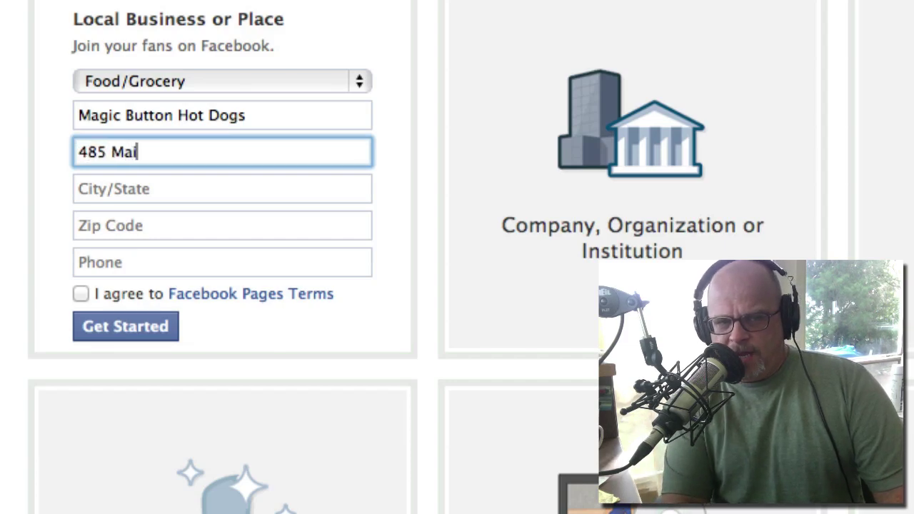
pyautogui.press('Tab')
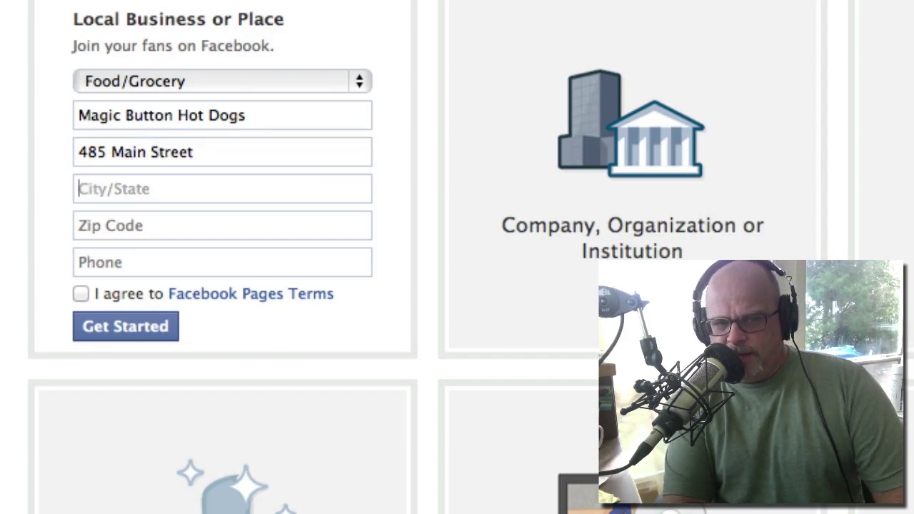
pyautogui.write('Sevier')
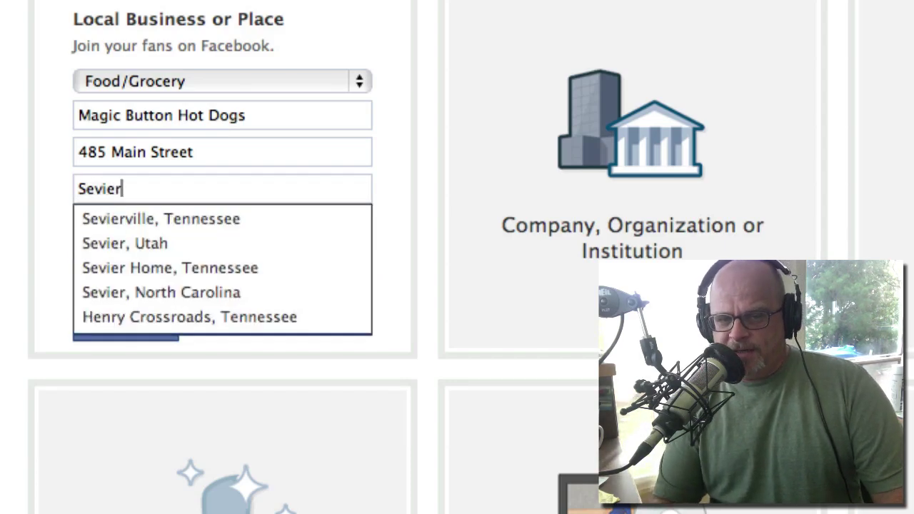
pyautogui.press('Down')
pyautogui.press('Return')
# - Add the zip code and business phone number, and agree to the Facebook Pages Terms
pyautogui.press('Tab')
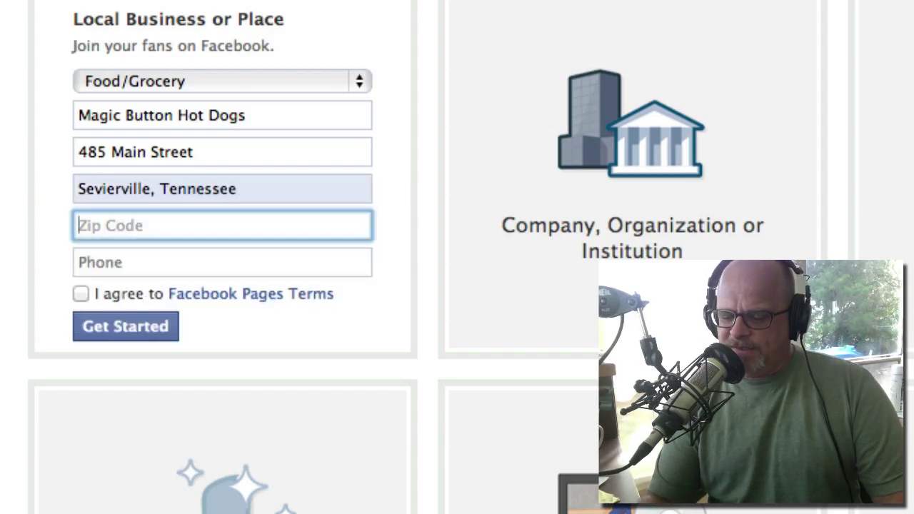
pyautogui.write('3')
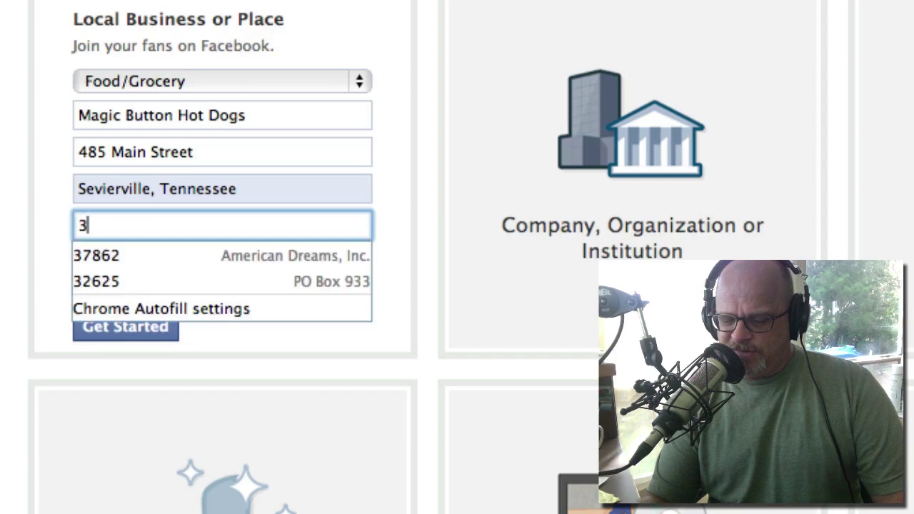
pyautogui.write('7862')
pyautogui.press('Tab')
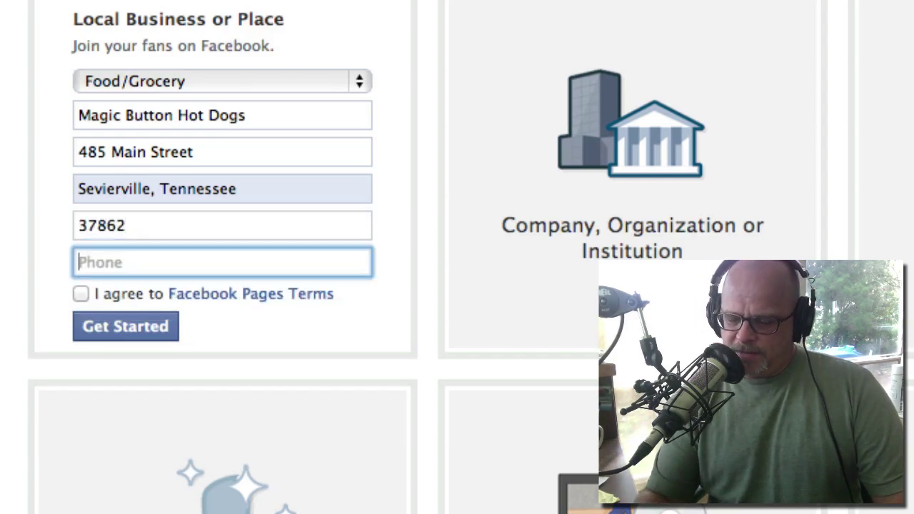
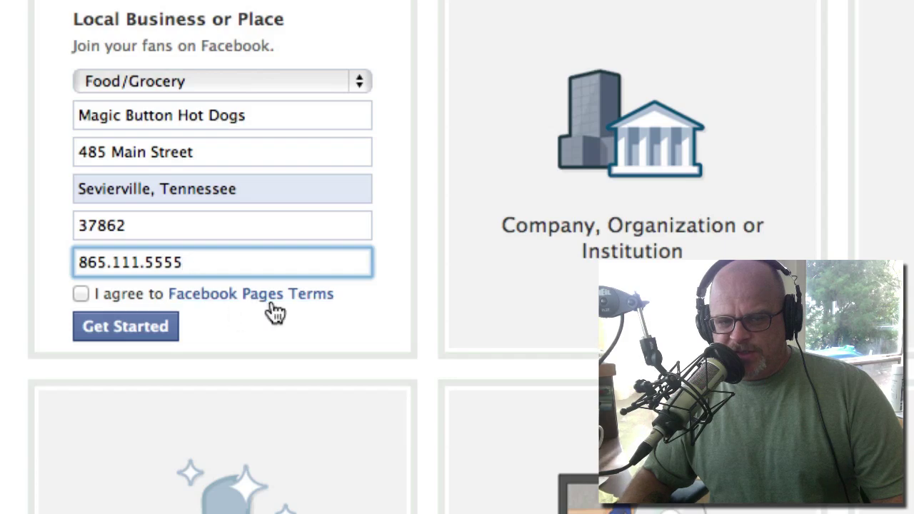
pyautogui.click(81, 296)
pyautogui.click(98, 331)
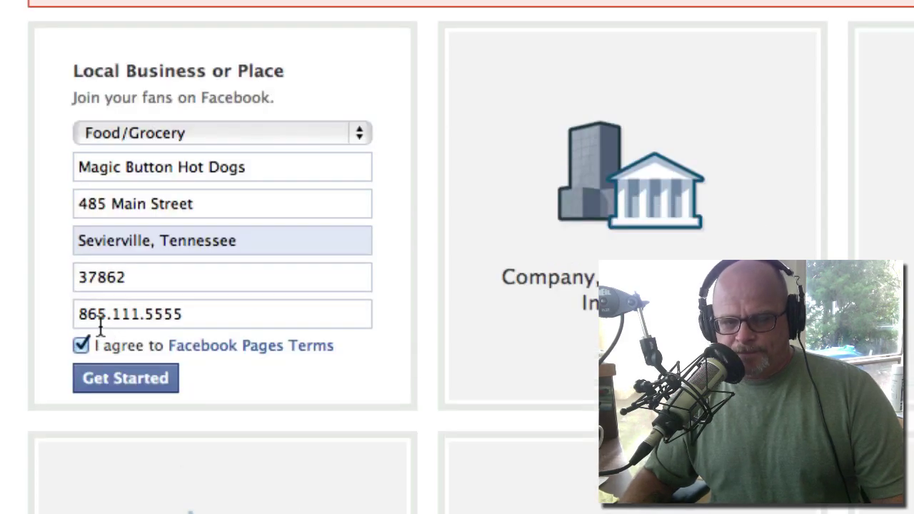
pyautogui.moveTo(203, 312); pyautogui.dragTo(112, 314)
pyautogui.write('2')
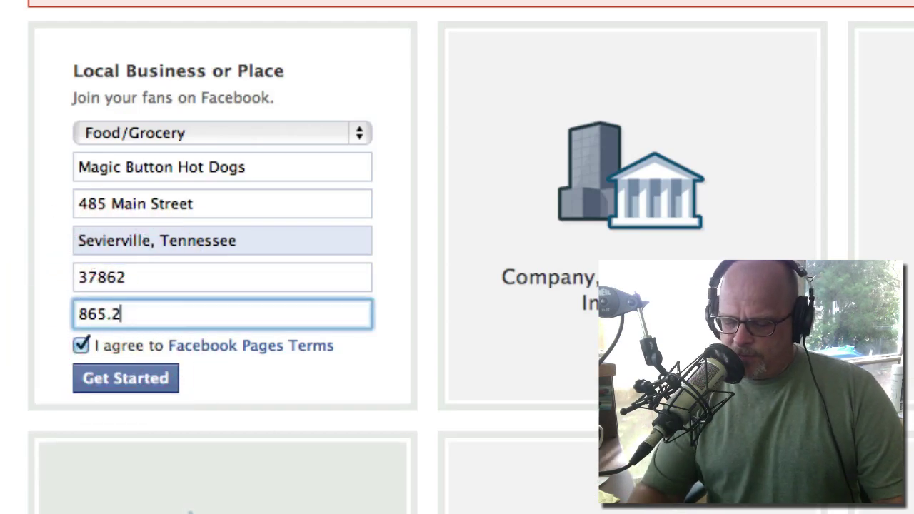
pyautogui.write('17.8111')
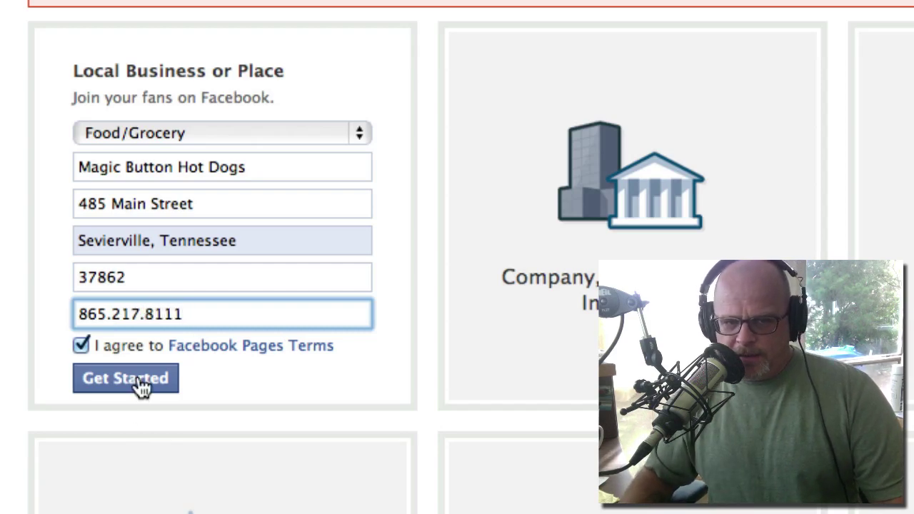
# - Submit the business details and enter the Yahoo email address for the new account
pyautogui.click(137, 378)
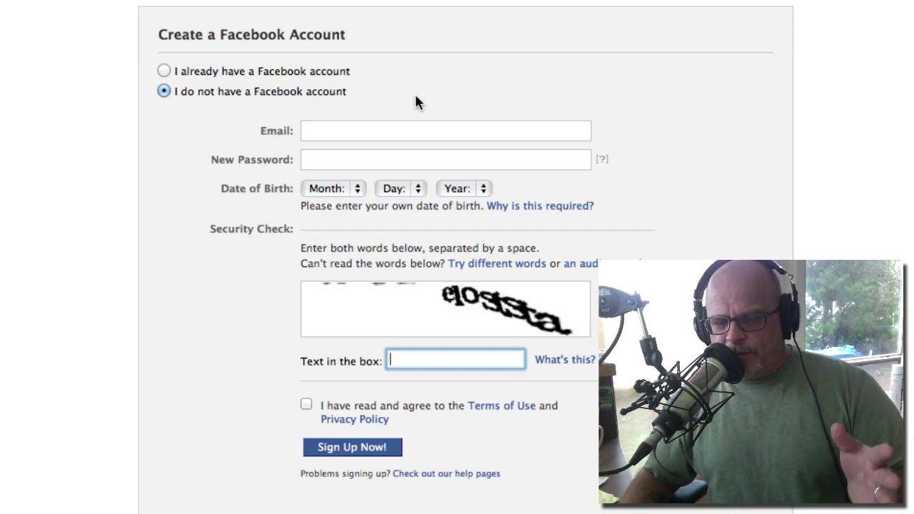
pyautogui.click(359, 131)
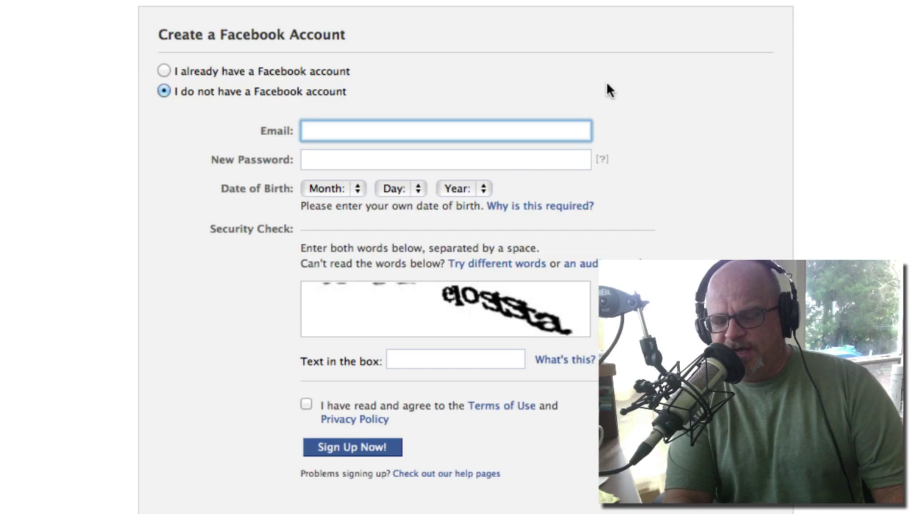
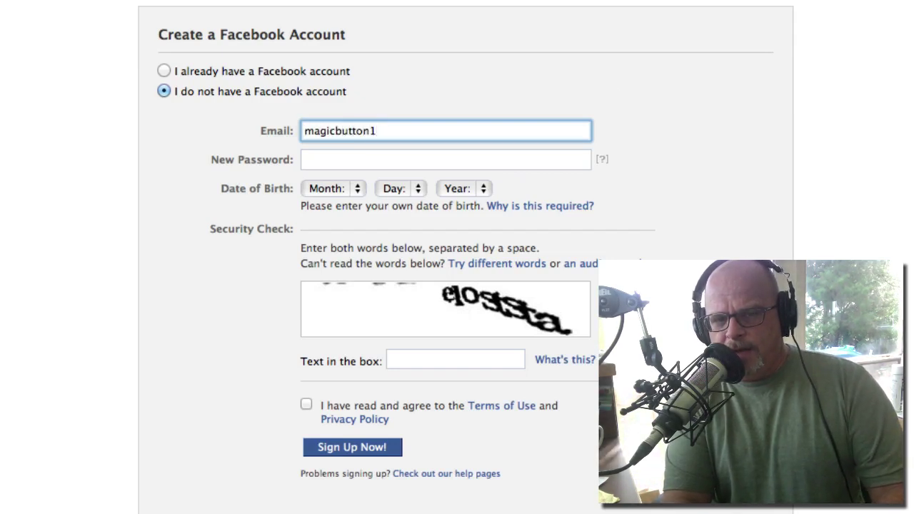
pyautogui.press('Tab')
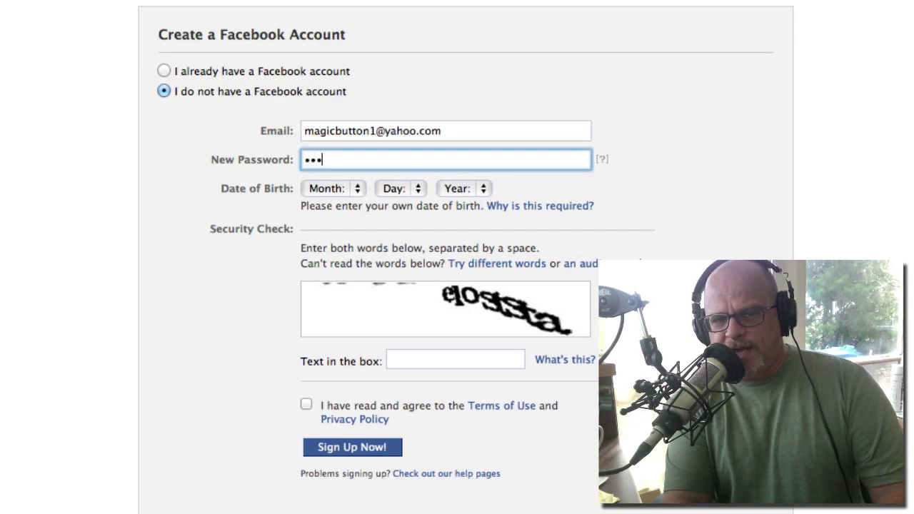
# - Set the account password
pyautogui.press('Tab')
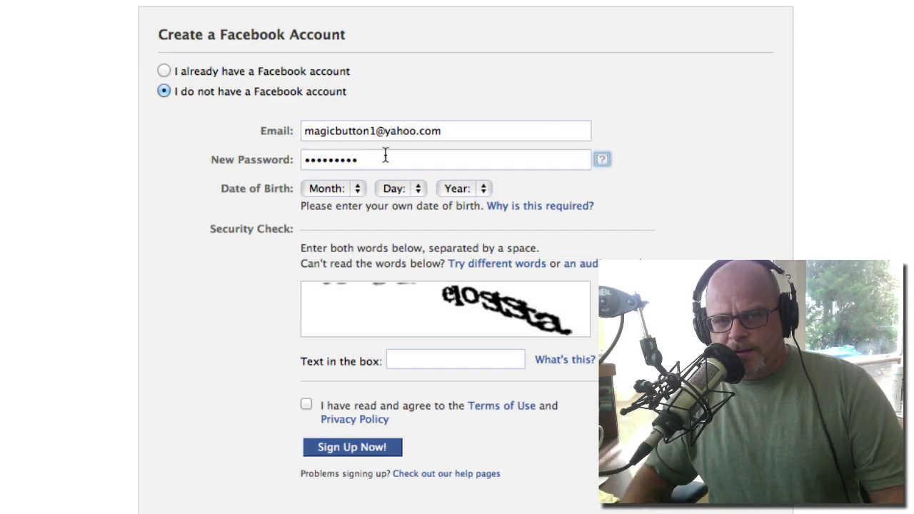
pyautogui.doubleClick(384, 157)
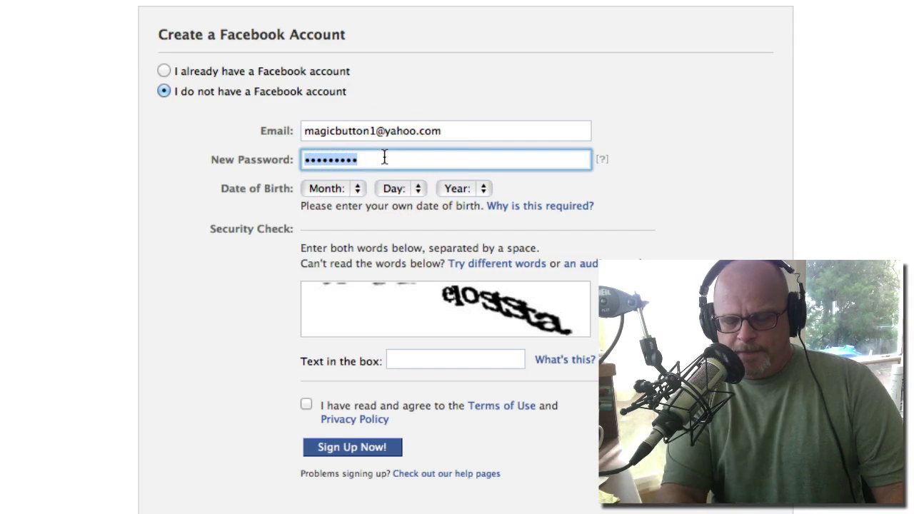
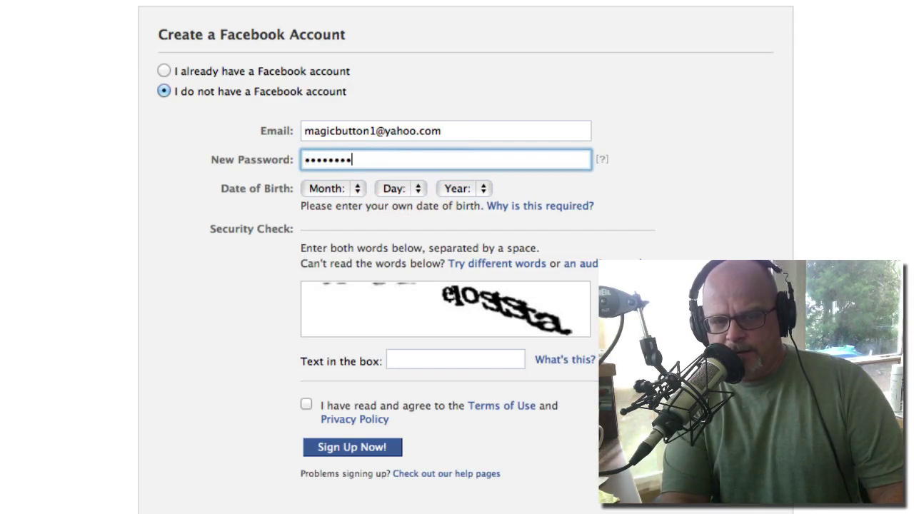
pyautogui.press('Tab')
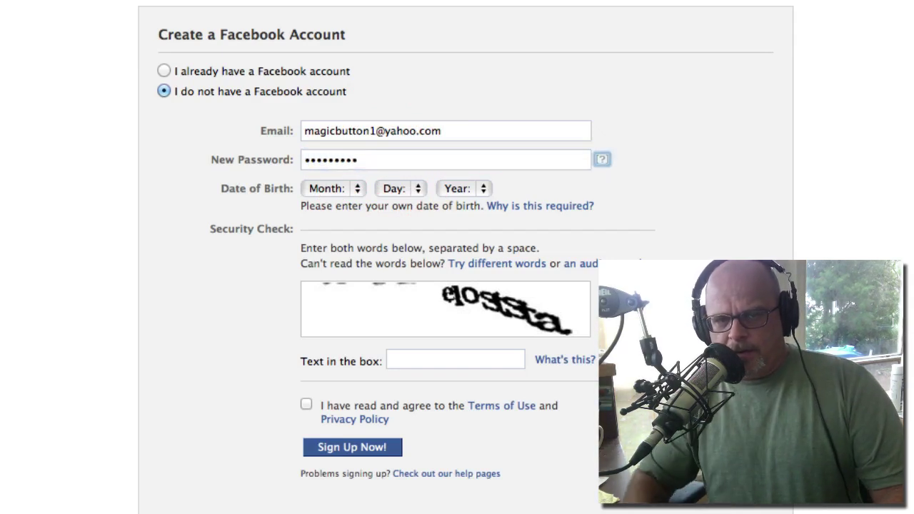
# - Set the date of birth to May 2, 1962
pyautogui.click(362, 191)
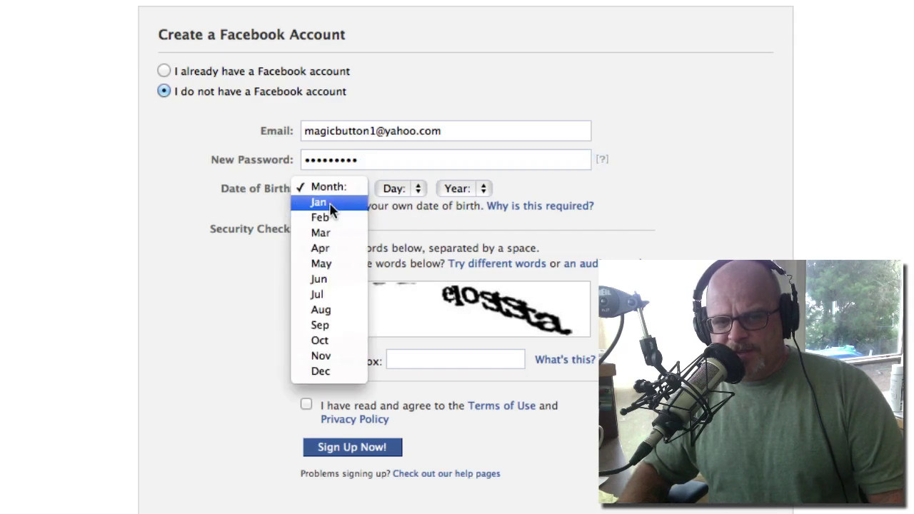
pyautogui.click(344, 264)
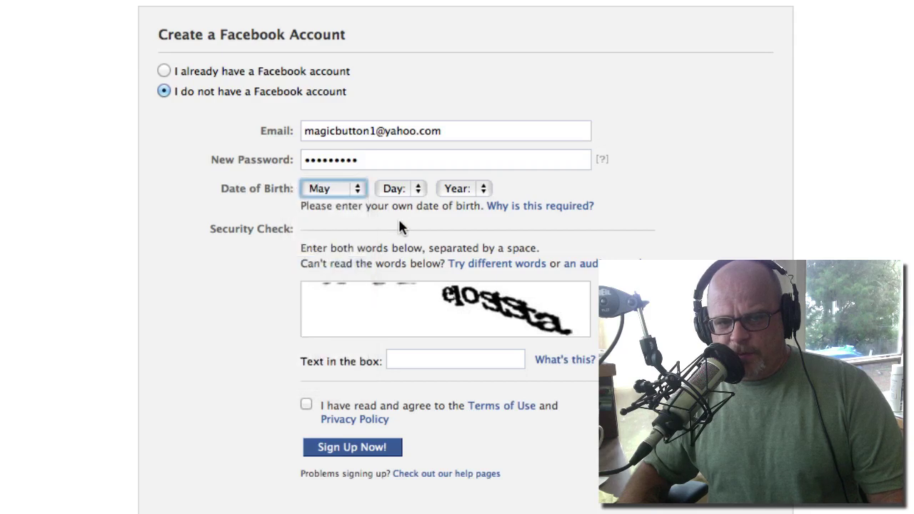
pyautogui.click(420, 188)
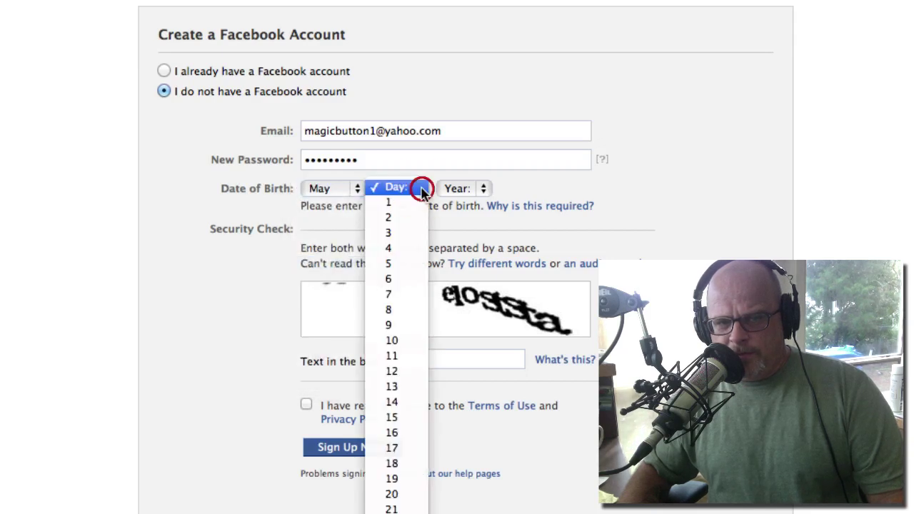
pyautogui.click(398, 218)
pyautogui.click(484, 189)
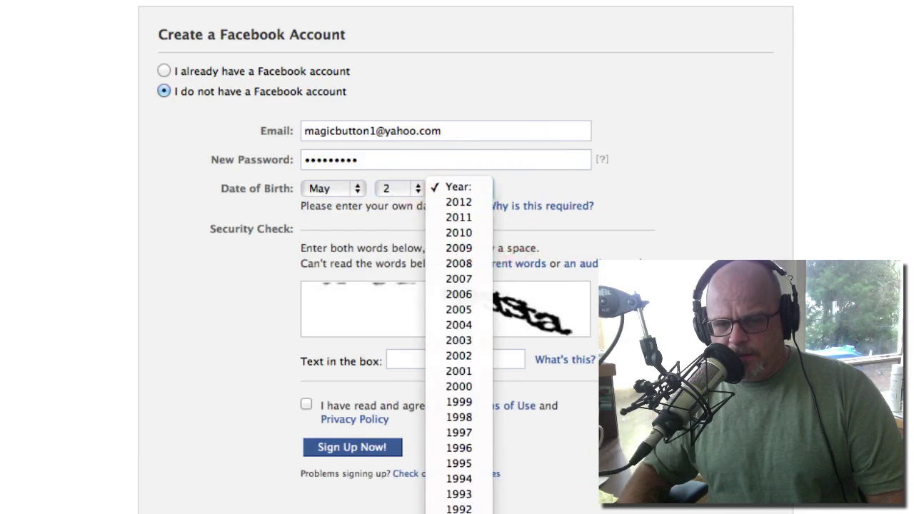
pyautogui.write('1962')
pyautogui.press('Return')
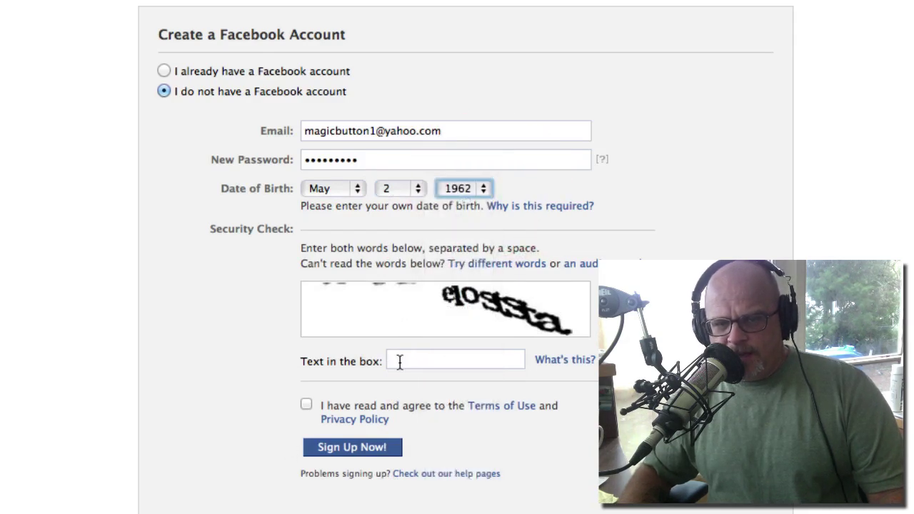
# - Type the security-check words and accept the Terms of Use
pyautogui.click(417, 362)
pyautogui.write('elos')
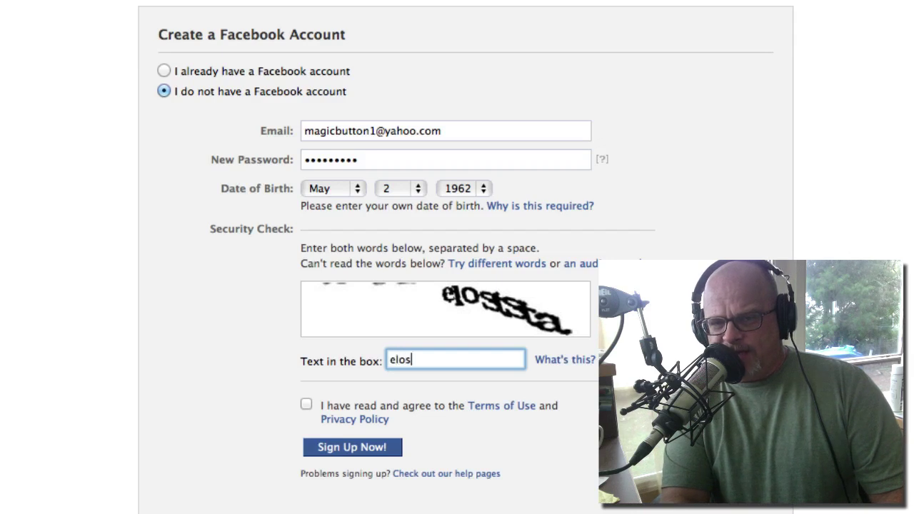
pyautogui.write('tsta')
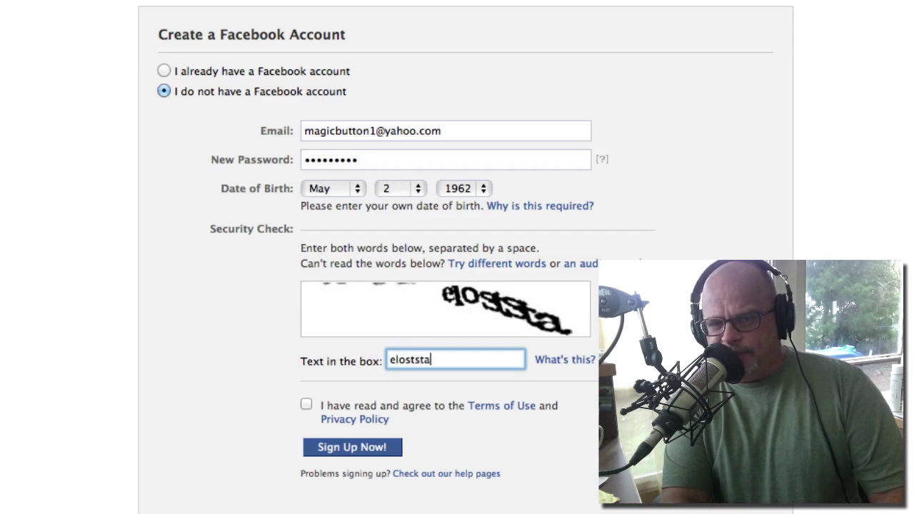
pyautogui.click(305, 406)
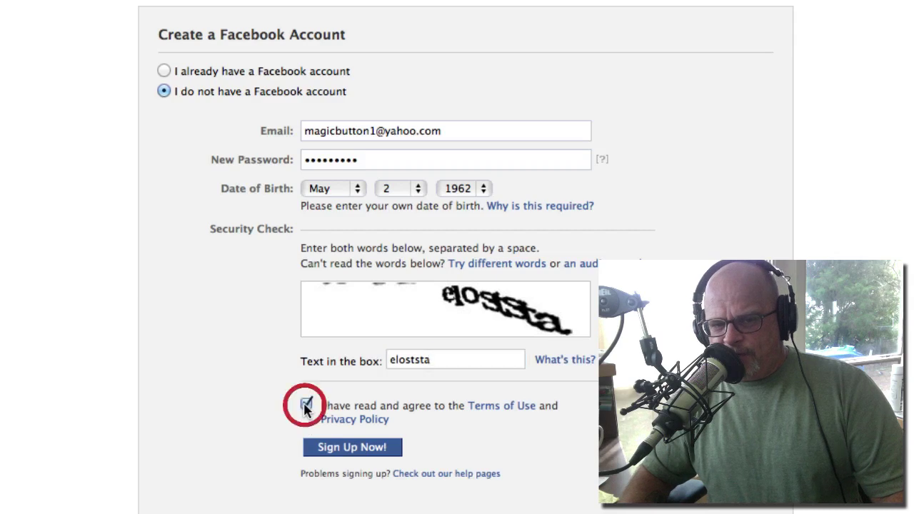
# - Submit, then retype the cleared password and the new security words and resubmit the sign-up
pyautogui.click(345, 449)
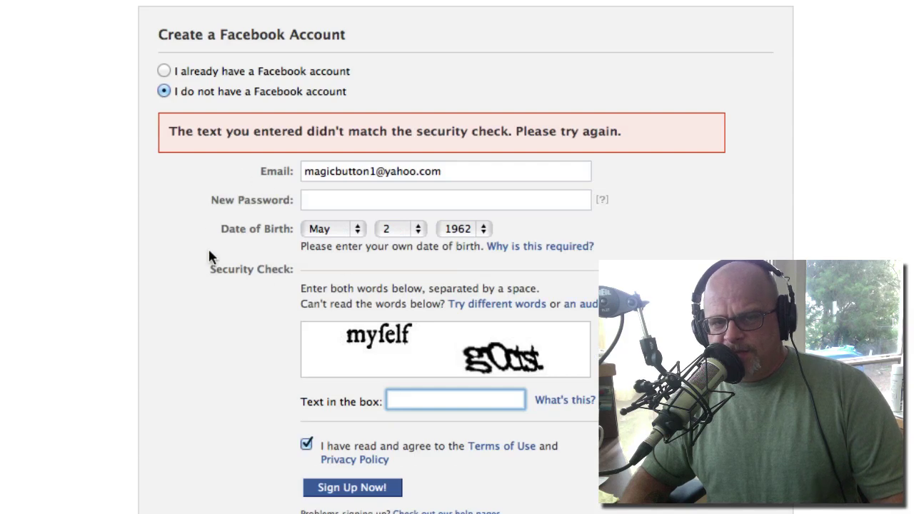
pyautogui.click(348, 199)
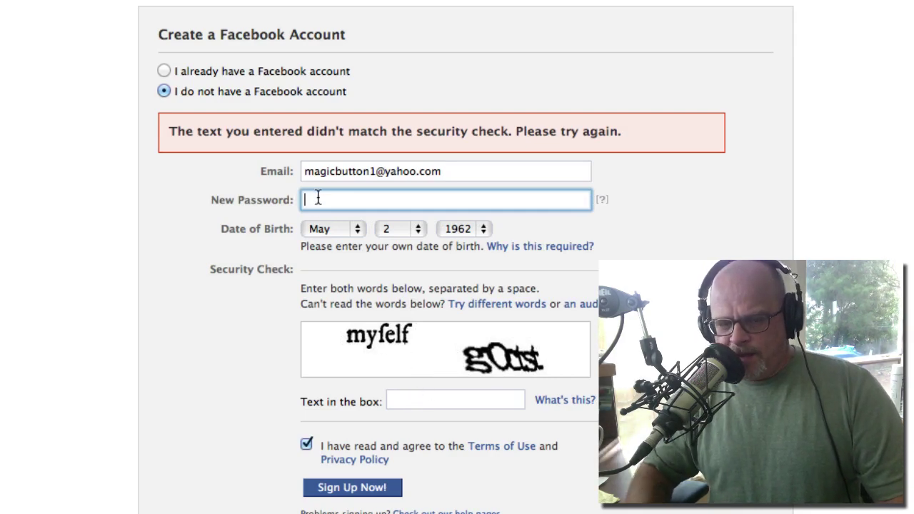
pyautogui.write('•••••••••')
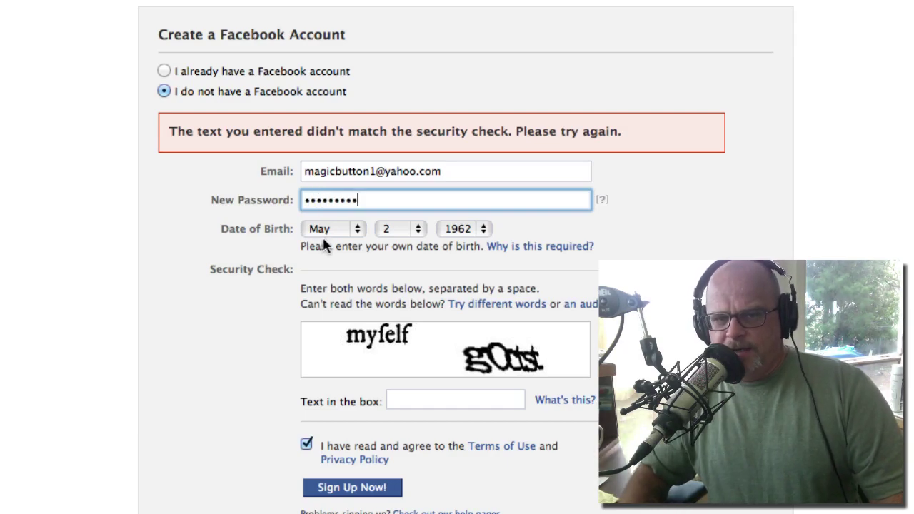
pyautogui.click(439, 402)
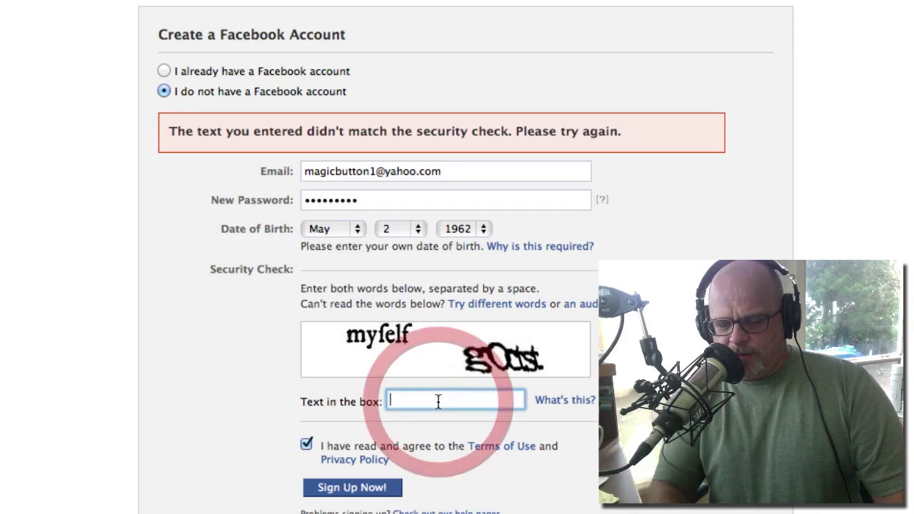
pyautogui.write('mys')
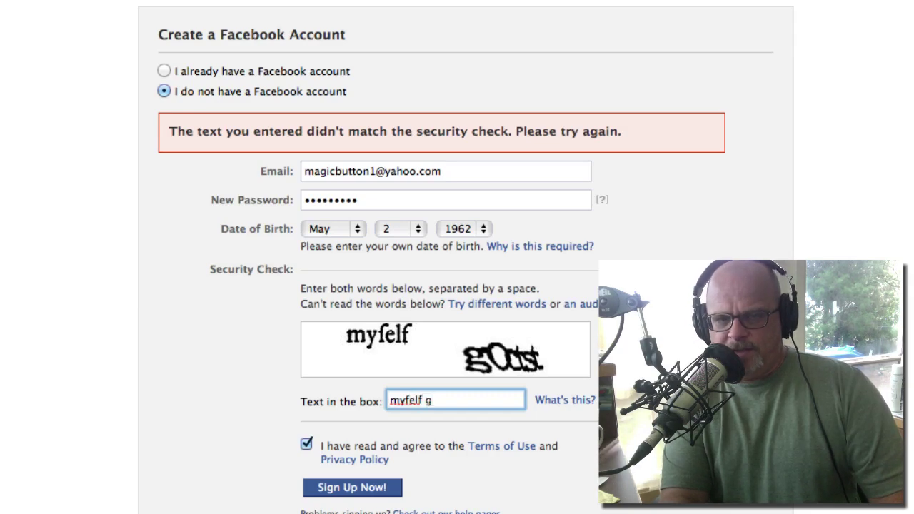
pyautogui.write('ctst')
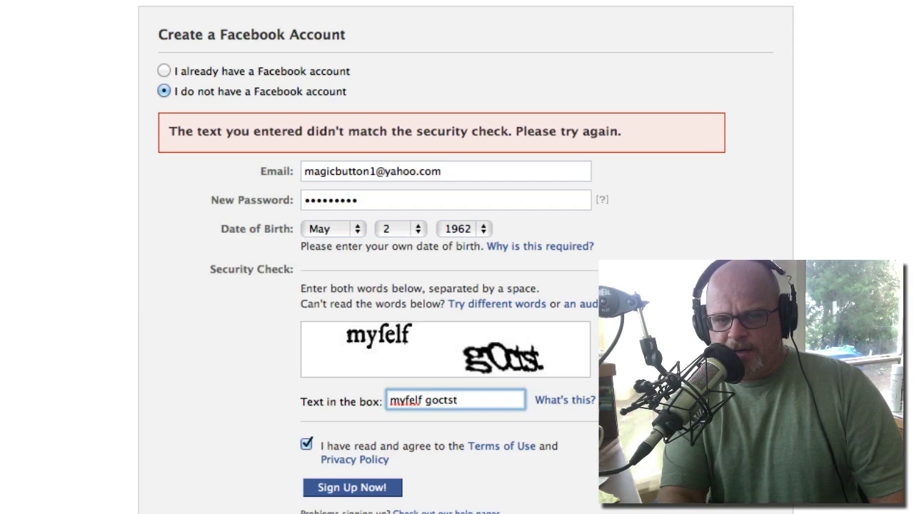
pyautogui.press('Return')
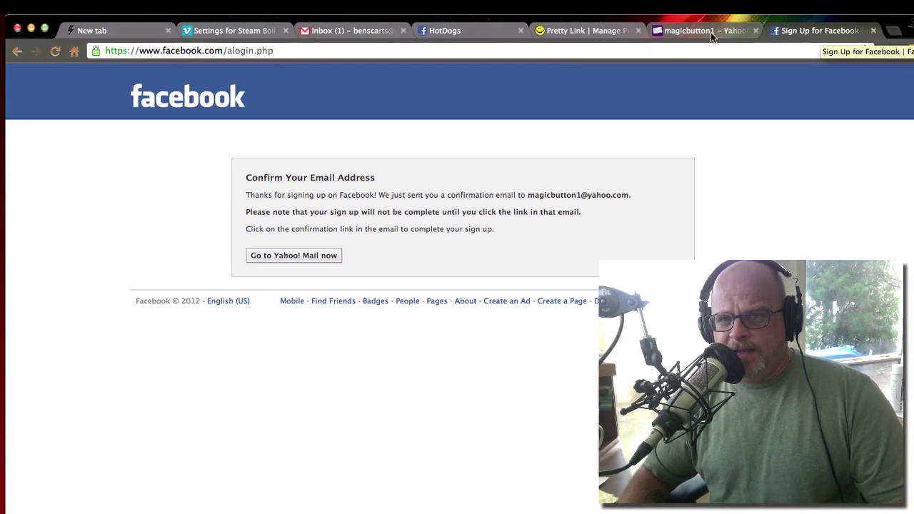
# - Switch to Yahoo Mail and check the new inbox, opening the Yahoo welcome email
pyautogui.click(710, 32)
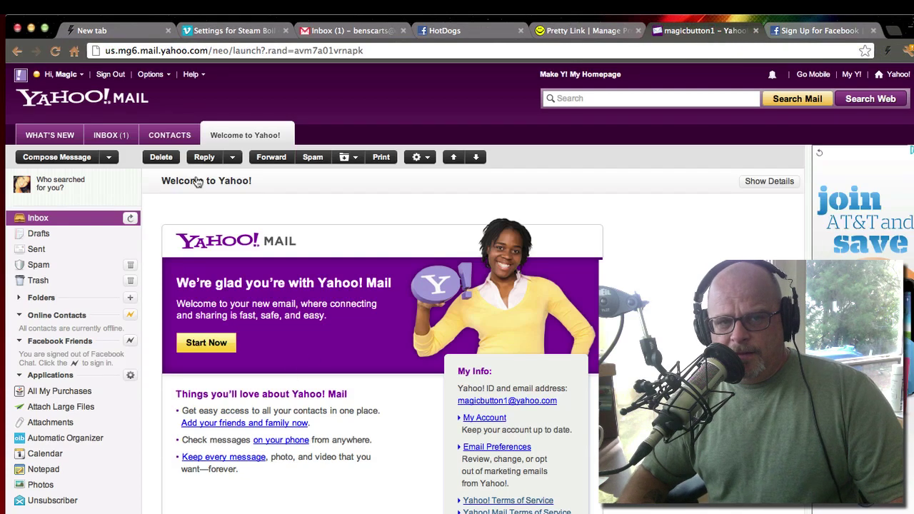
pyautogui.click(111, 136)
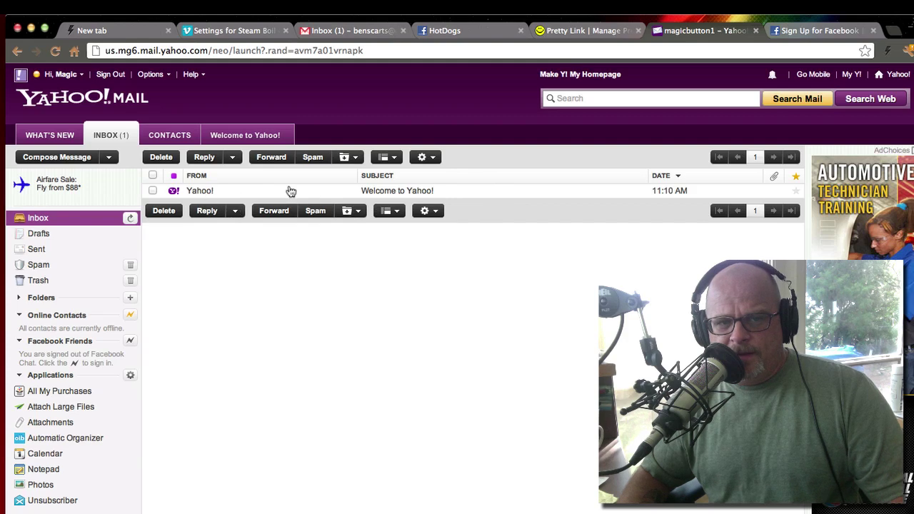
pyautogui.click(224, 190)
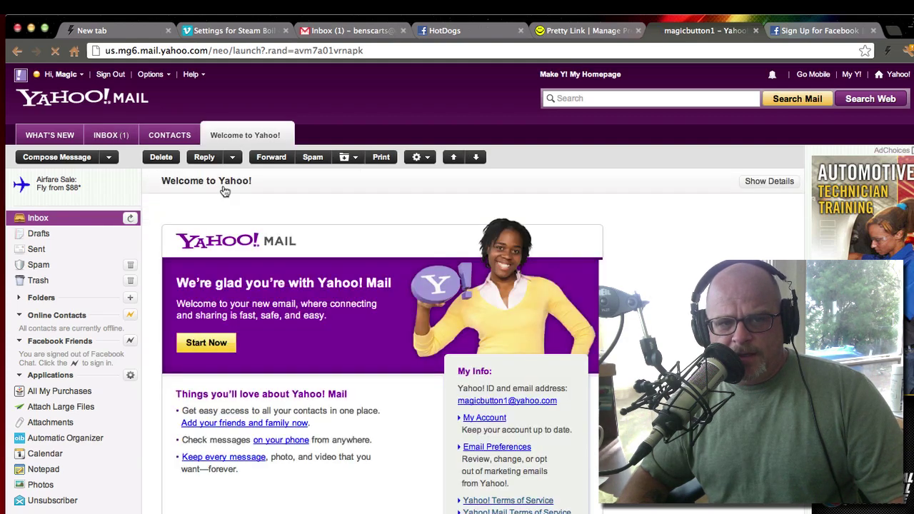
pyautogui.click(111, 136)
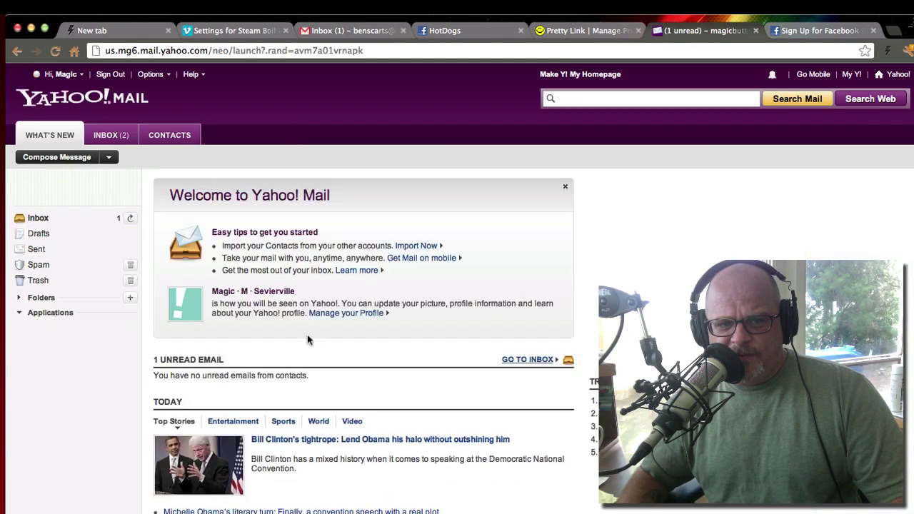
pyautogui.click(510, 360)
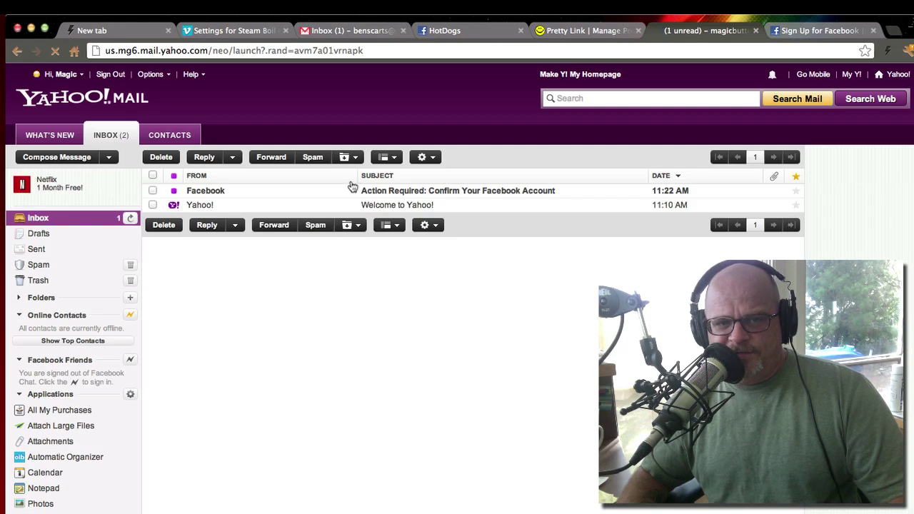
pyautogui.click(343, 193)
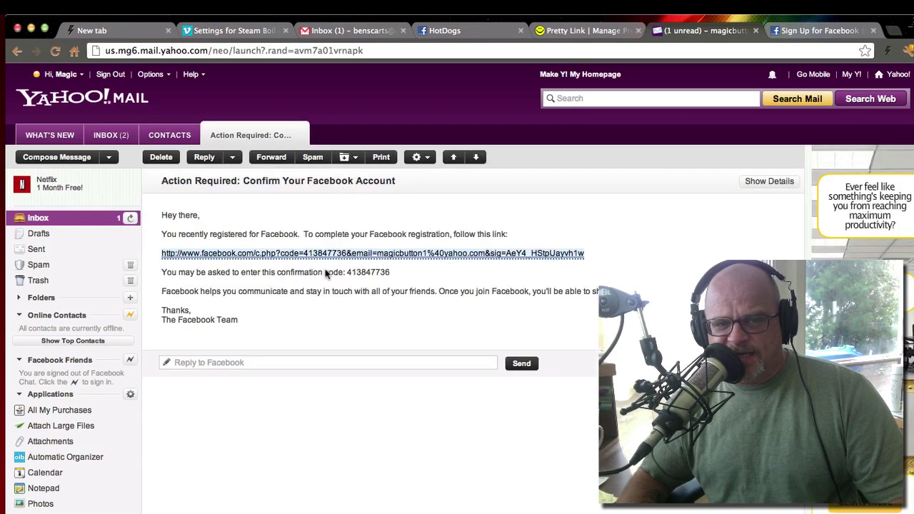
pyautogui.click(221, 257)
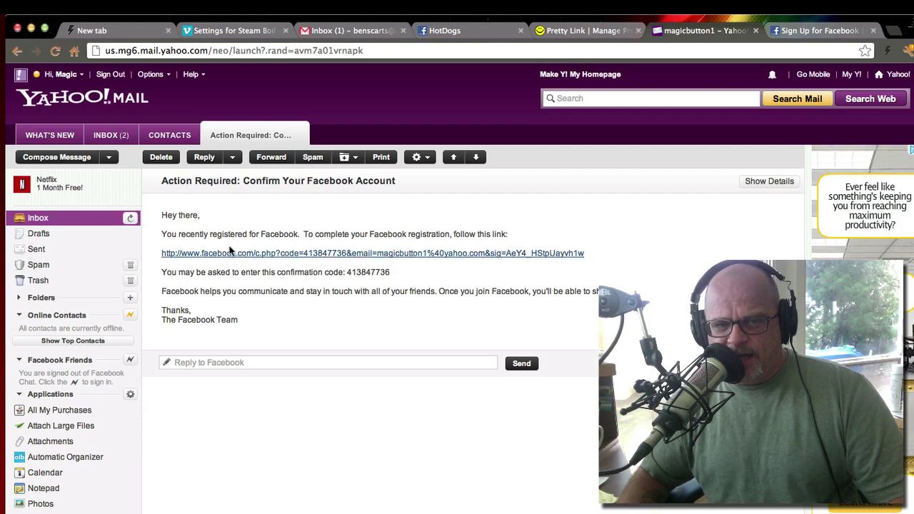
pyautogui.click(231, 254)
pyautogui.click(230, 255)
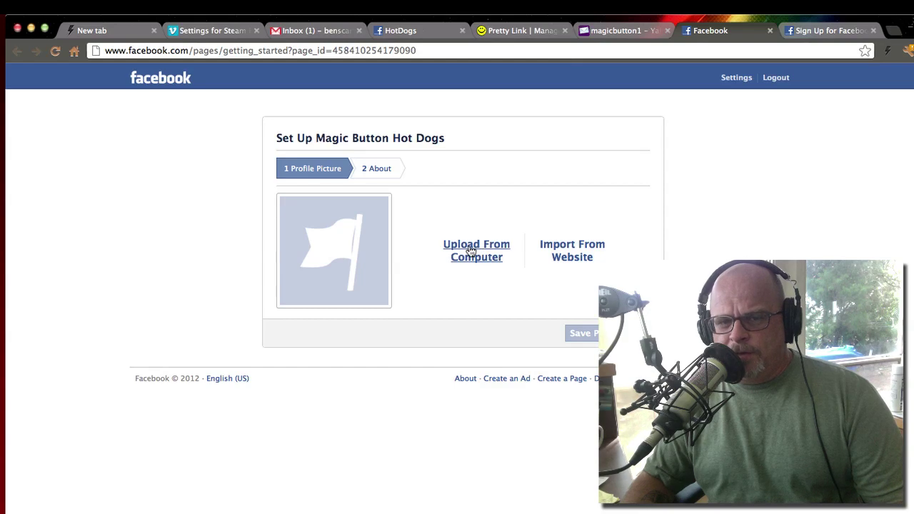
# - Upload 26255126-1.jpeg from the computer as the page's profile picture
pyautogui.click(471, 250)
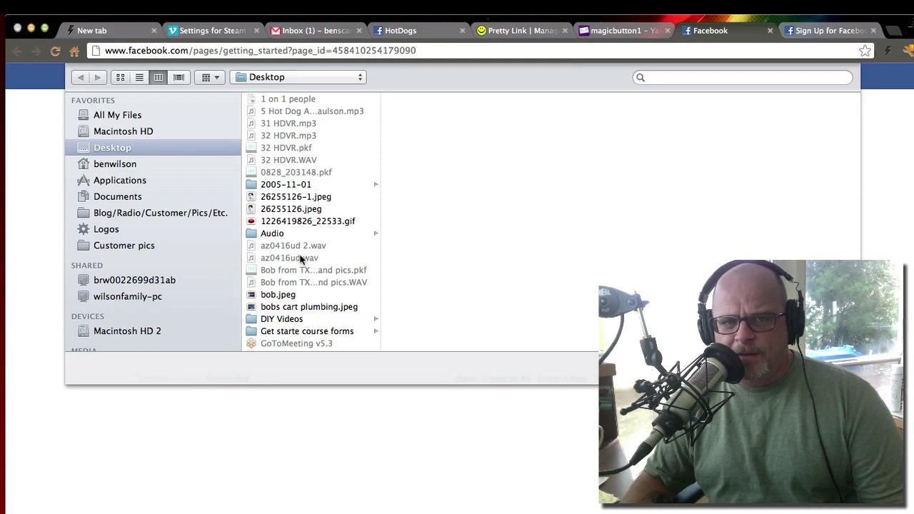
pyautogui.click(294, 210)
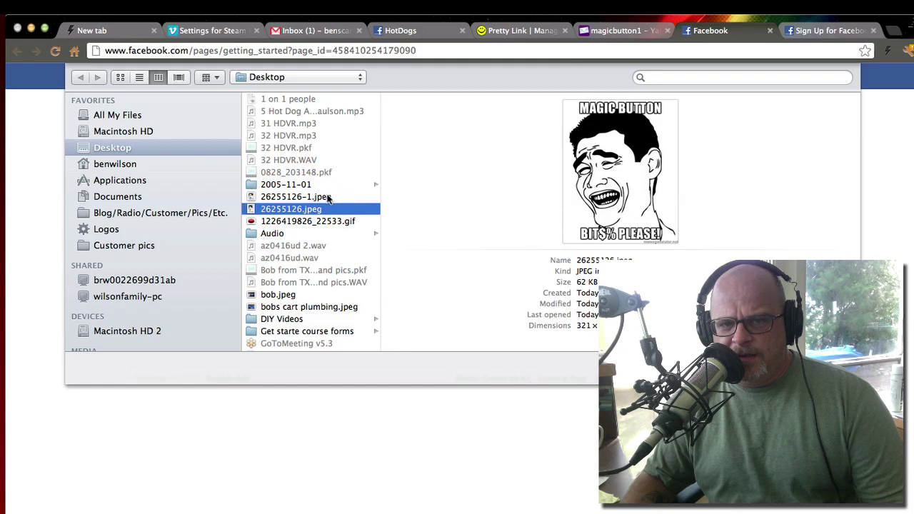
pyautogui.click(328, 198)
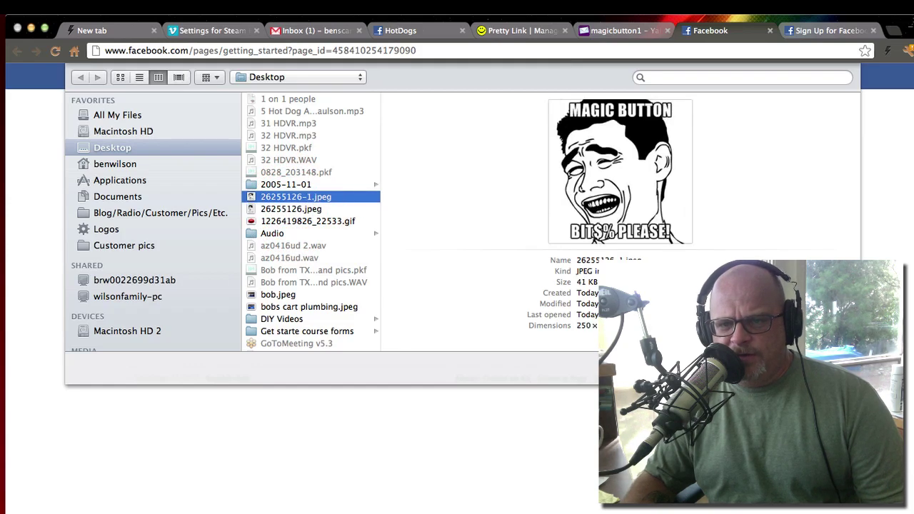
pyautogui.press('Return')
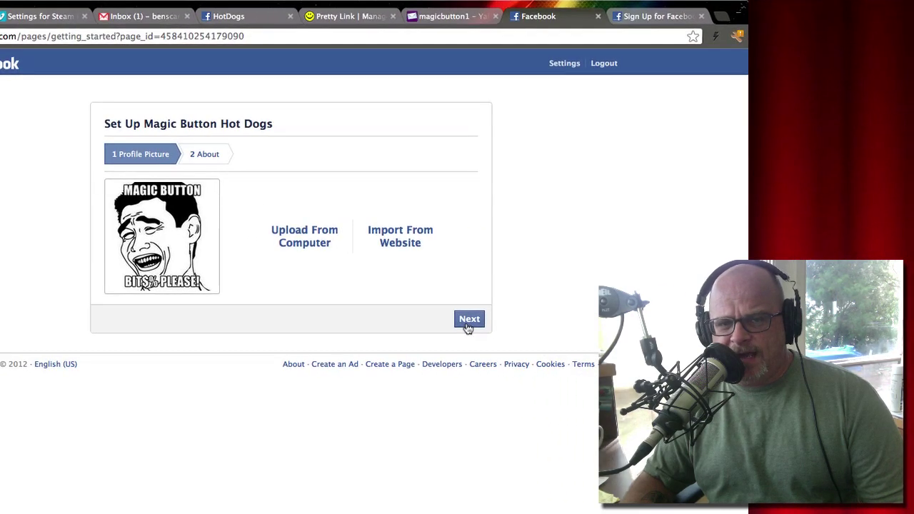
# - Continue to the About step and write the description 'test test test the awesome magic button'
pyautogui.click(467, 325)
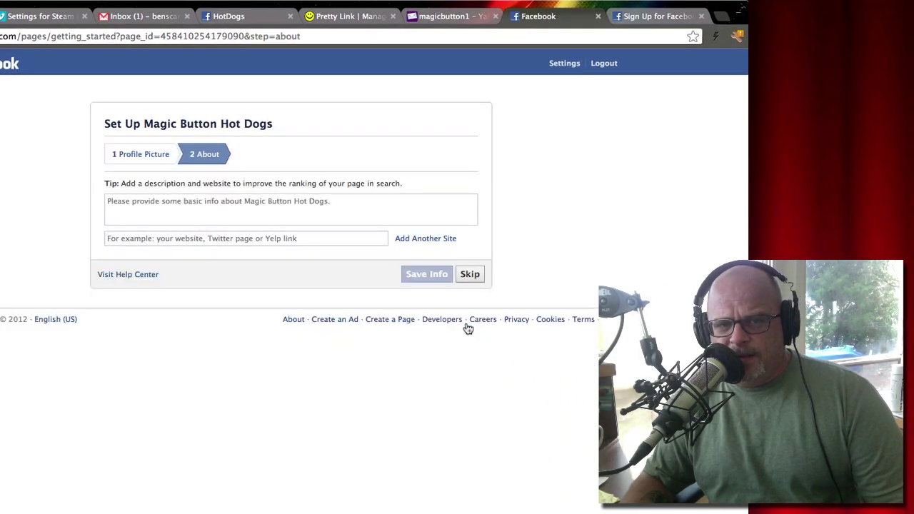
pyautogui.click(197, 211)
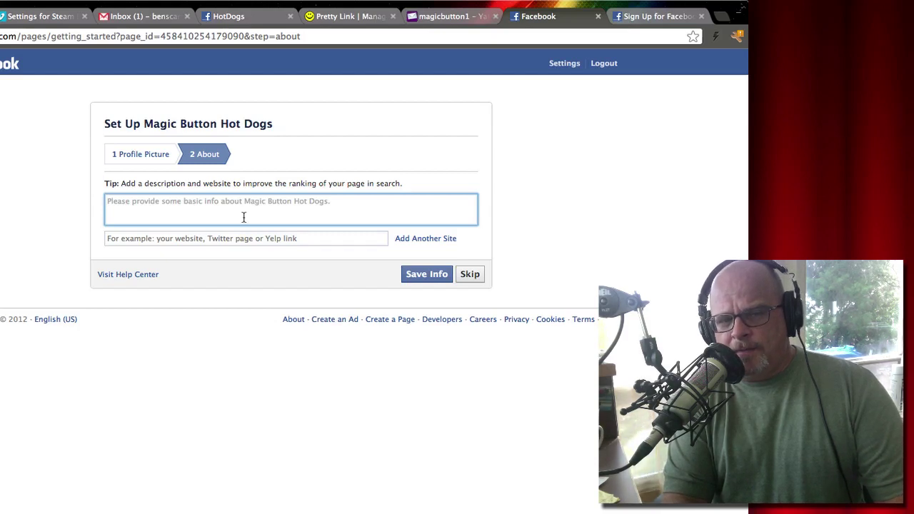
pyautogui.write('test test test the')
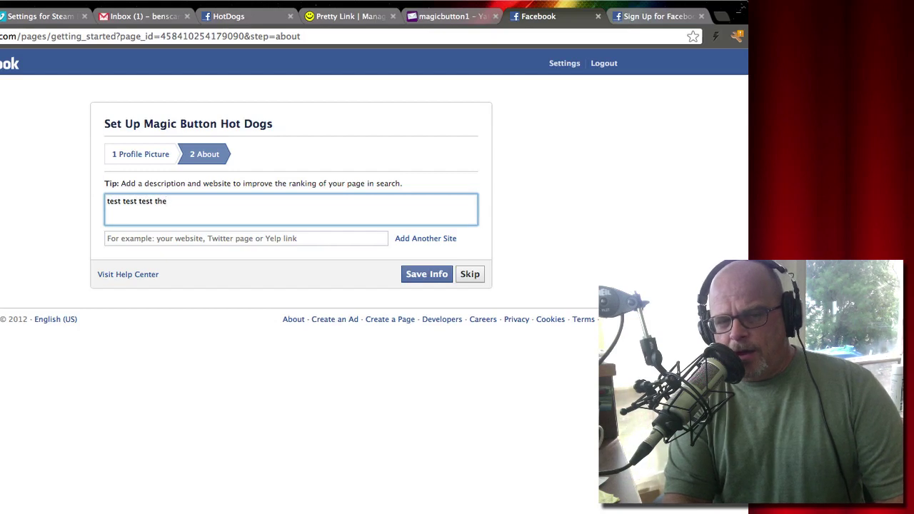
pyautogui.write(' awesome mag')
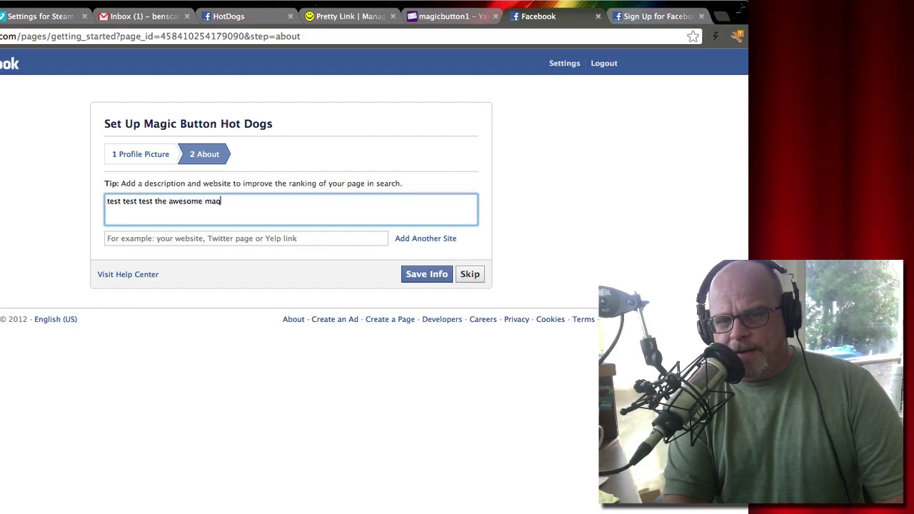
pyautogui.write('ic')
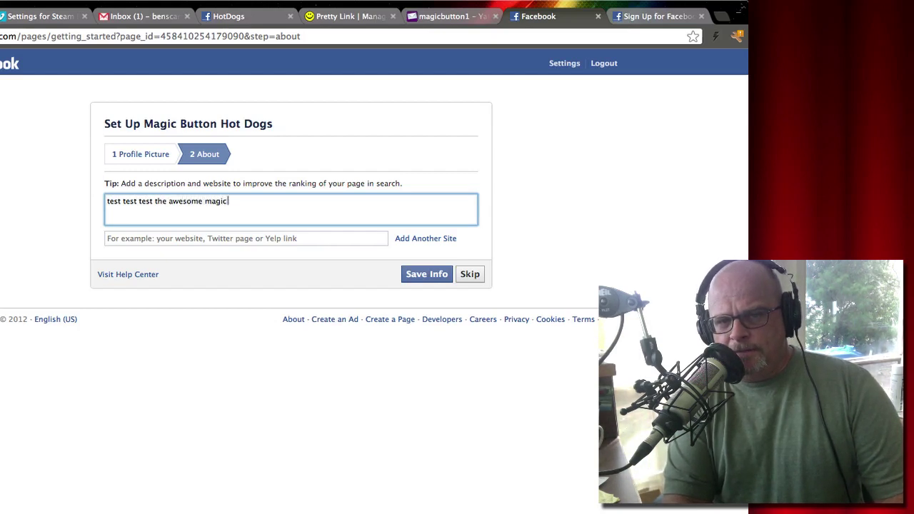
pyautogui.write(' button')
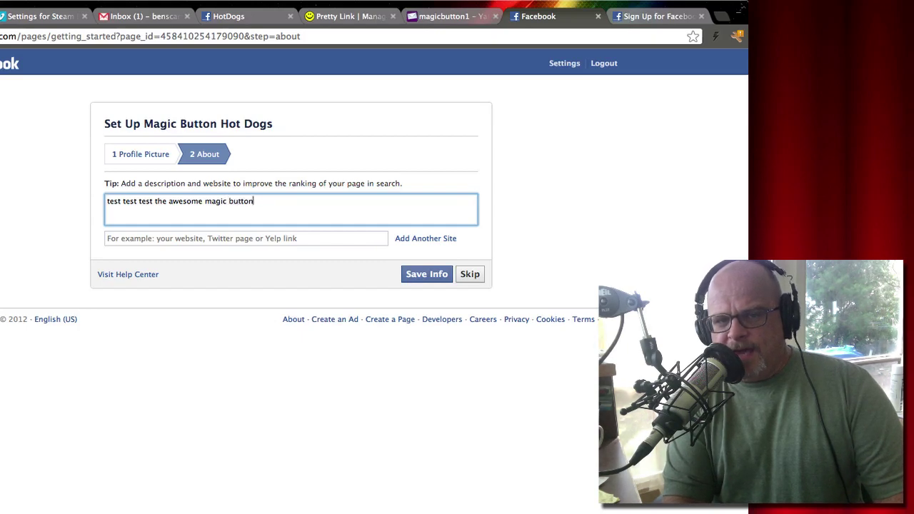
pyautogui.press('Tab')
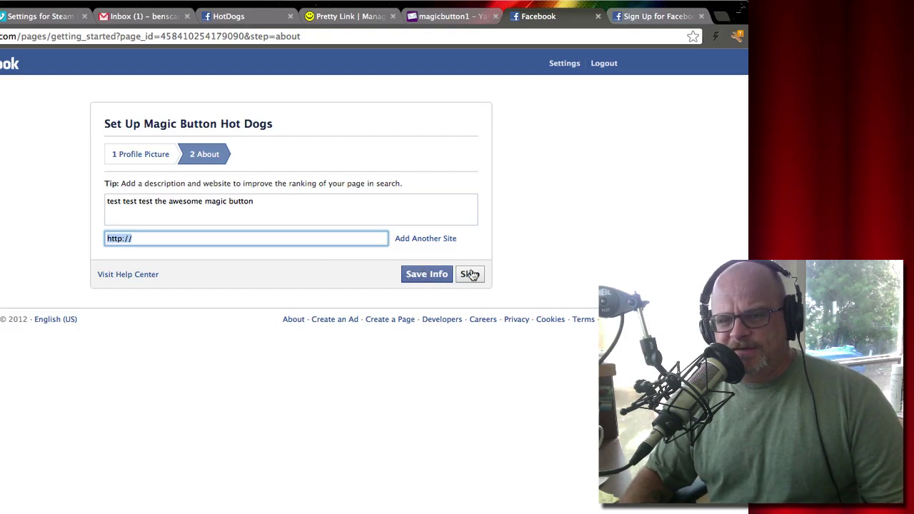
pyautogui.click(426, 280)
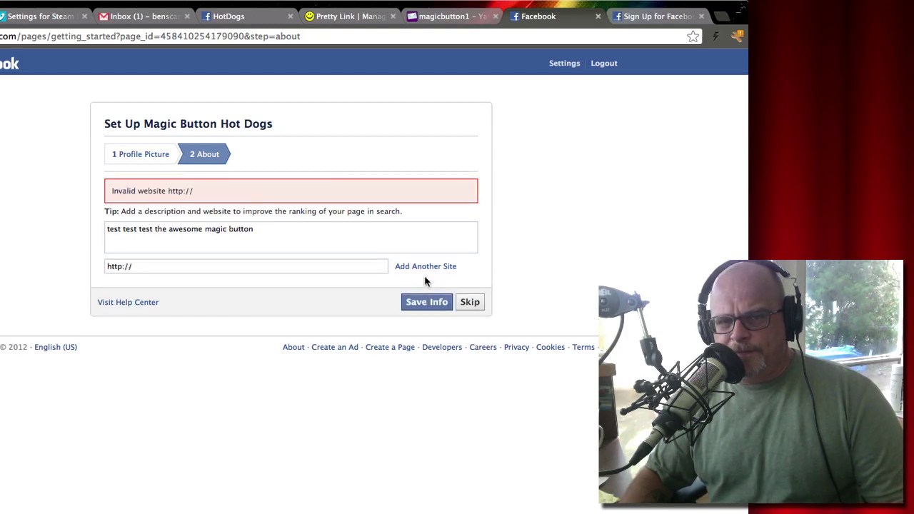
pyautogui.doubleClick(162, 266)
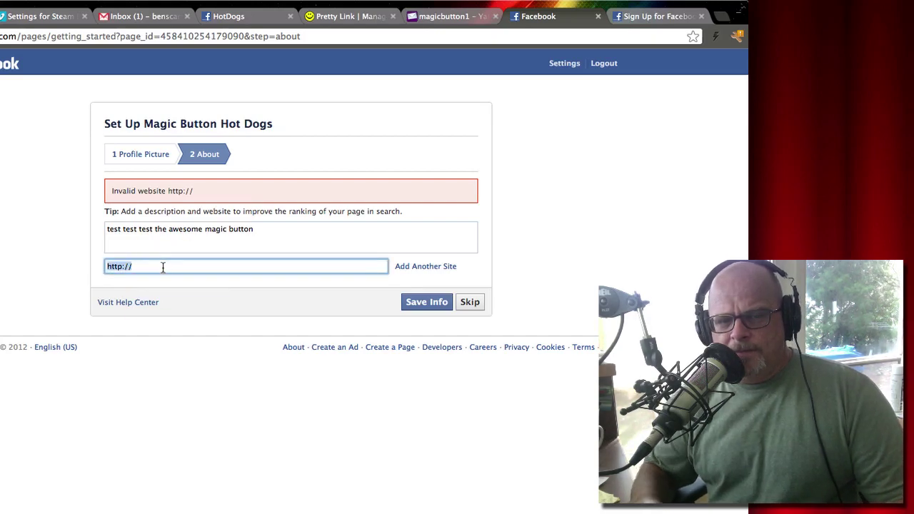
pyautogui.click(163, 266)
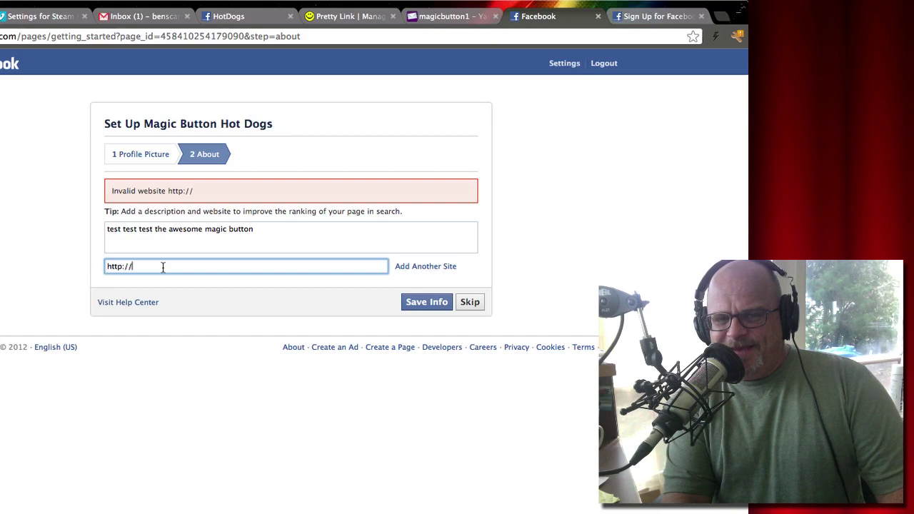
pyautogui.press('BackSpace')
pyautogui.press('BackSpace')
pyautogui.press('BackSpace')
pyautogui.press('BackSpace')
pyautogui.press('BackSpace')
pyautogui.press('BackSpace')
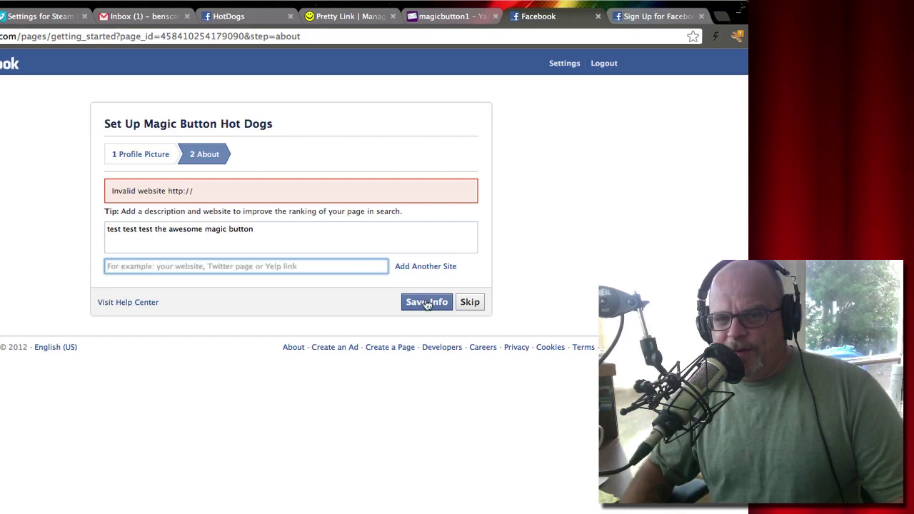
pyautogui.click(426, 302)
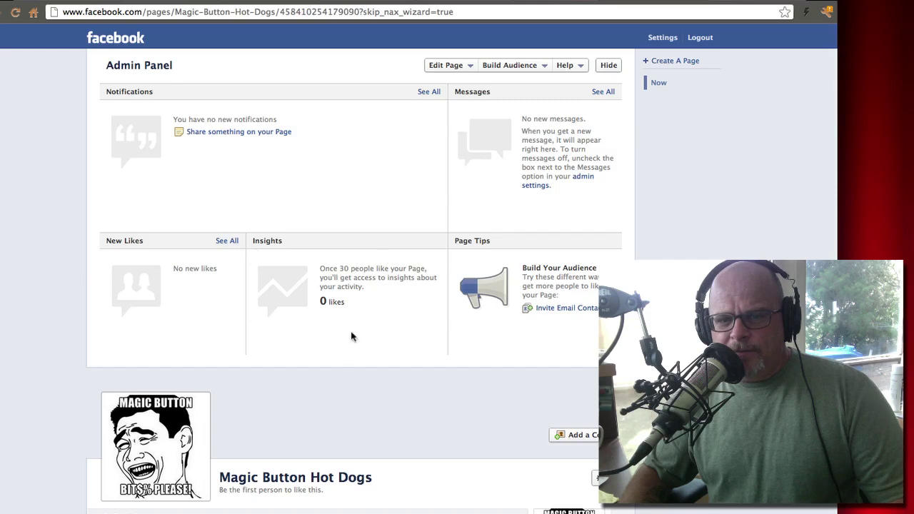
pyautogui.scroll(-1, 343, 396)
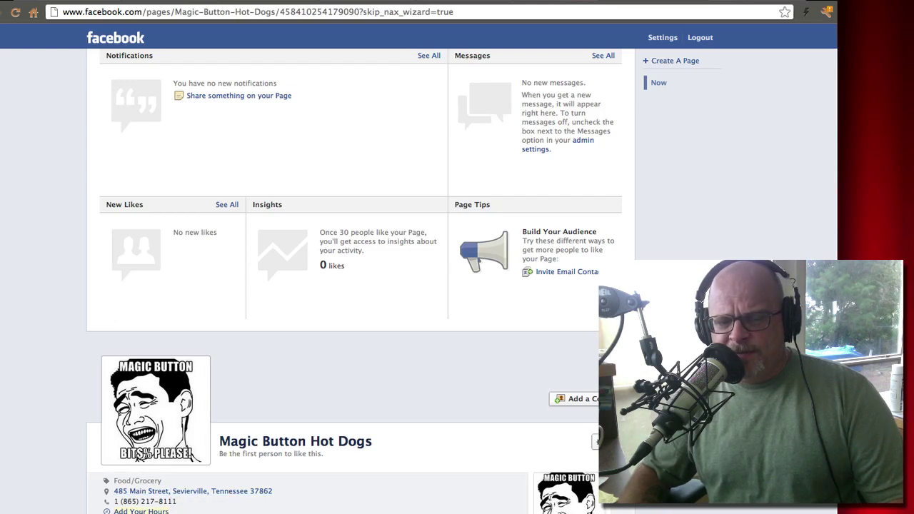
pyautogui.scroll(-1, 137, 457)
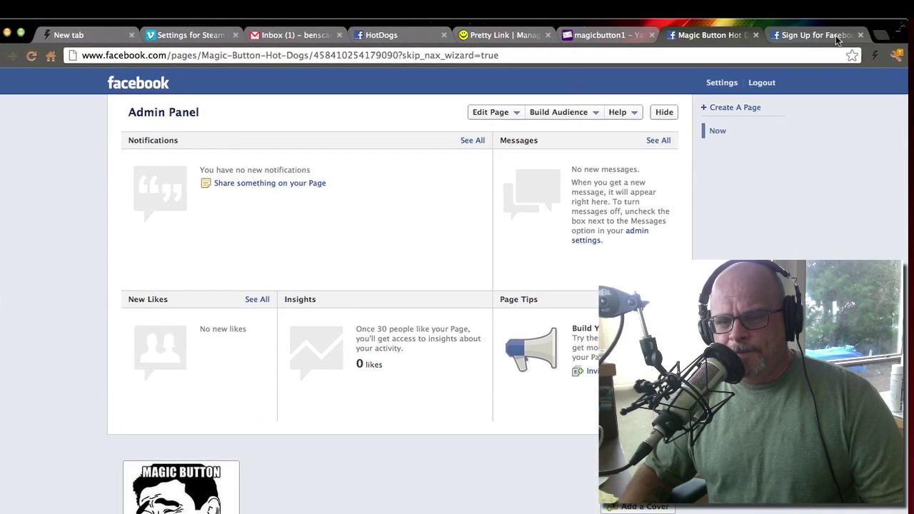
# - Load facebook.com/benscarts in the Sign Up tab and dismiss the page tip popup
pyautogui.click(836, 40)
pyautogui.click(301, 56)
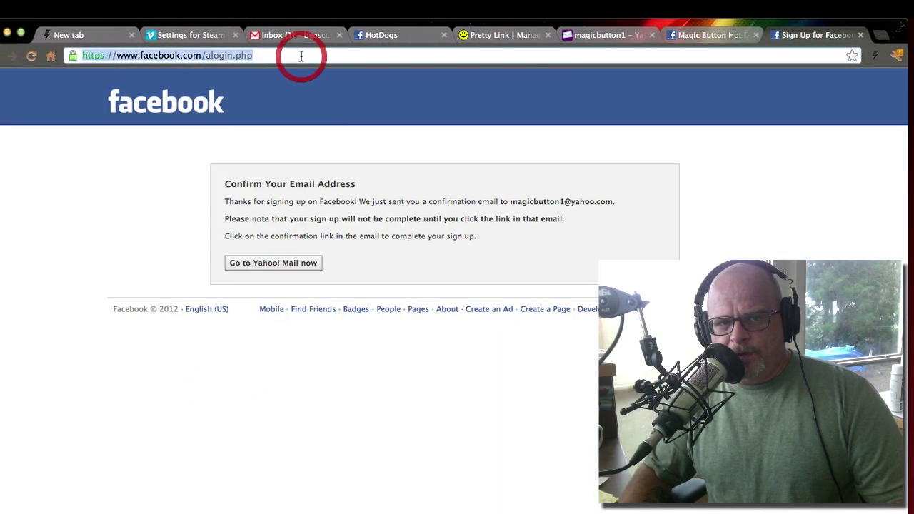
pyautogui.moveTo(300, 57); pyautogui.dragTo(208, 55)
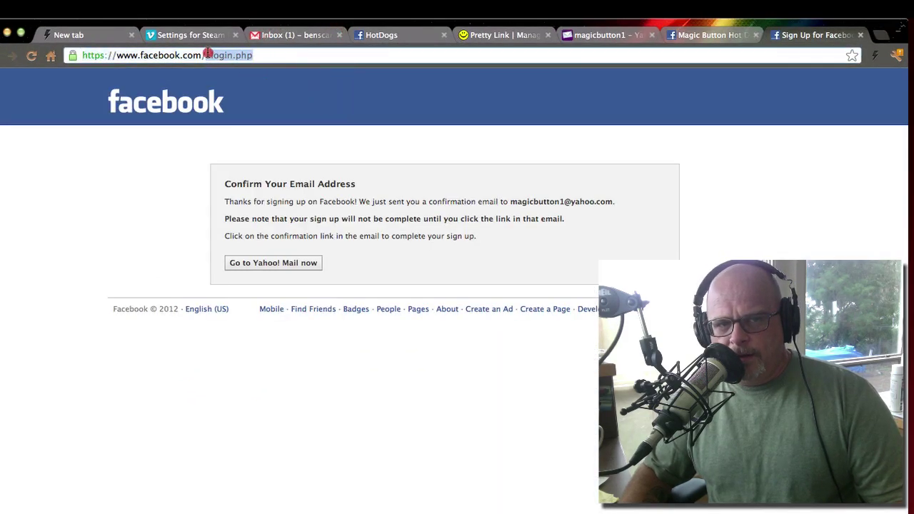
pyautogui.write('benscarts')
pyautogui.press('Return')
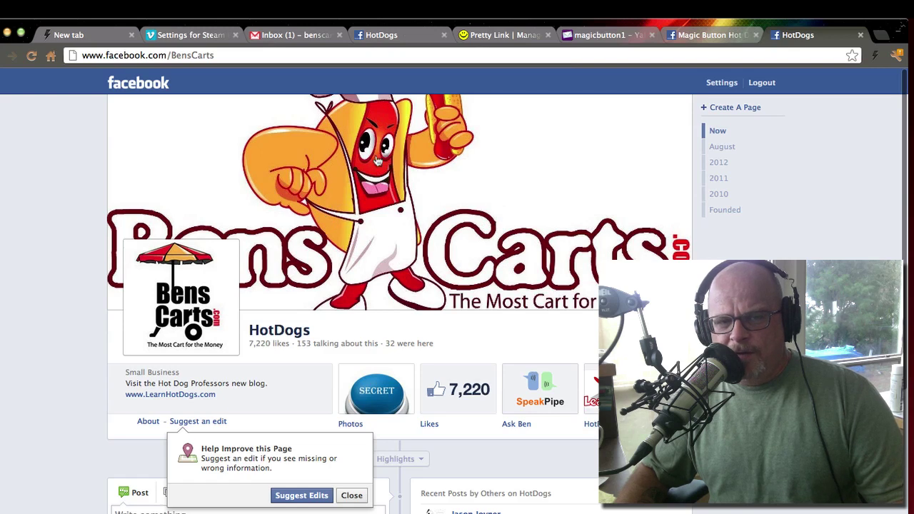
pyautogui.click(351, 495)
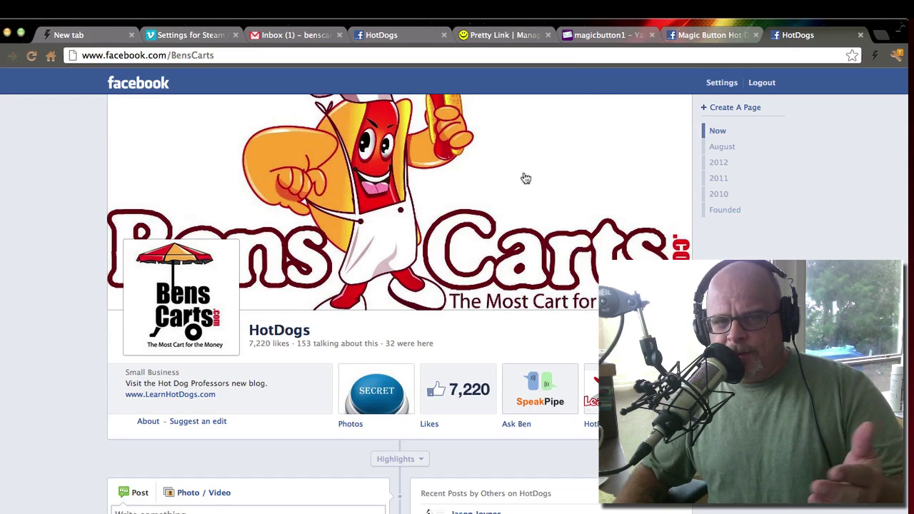
# - Return to the Magic Button Hot Dogs admin panel and check its meme profile picture, description and new-page timeline
pyautogui.click(702, 34)
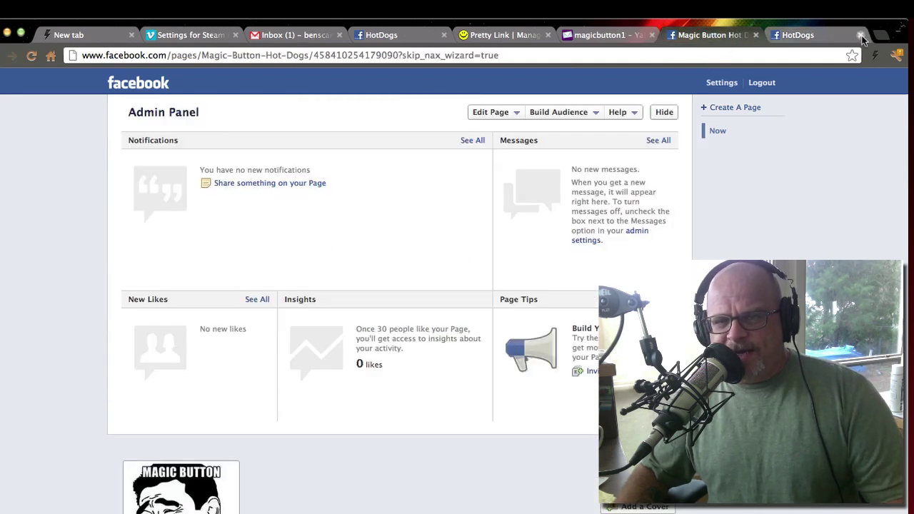
pyautogui.click(828, 35)
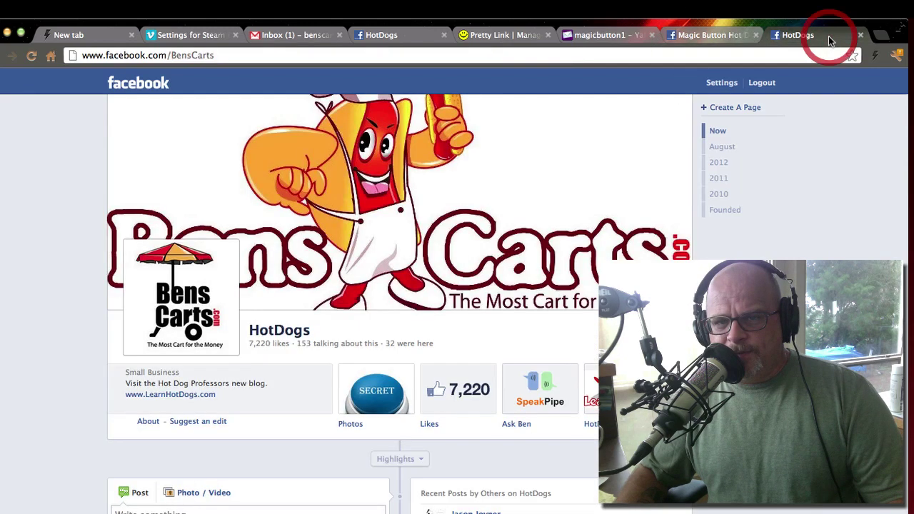
pyautogui.click(690, 40)
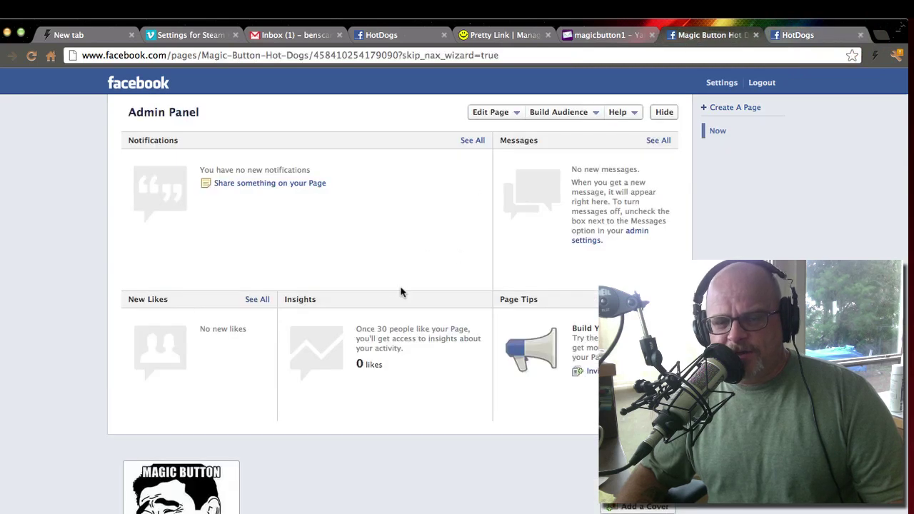
pyautogui.scroll(-2, 328, 500)
pyautogui.scroll(2, 328, 500)
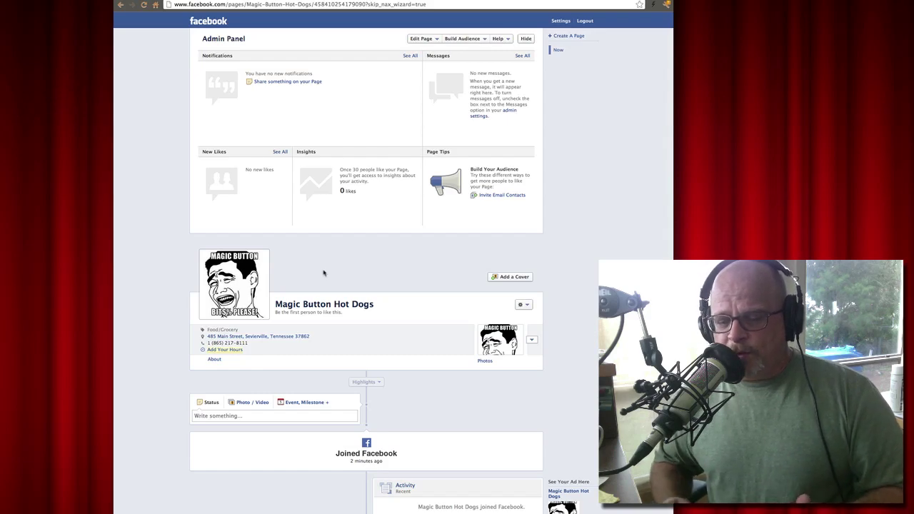
pyautogui.scroll(-5, 324, 273)
pyautogui.scroll(-2, 532, 134)
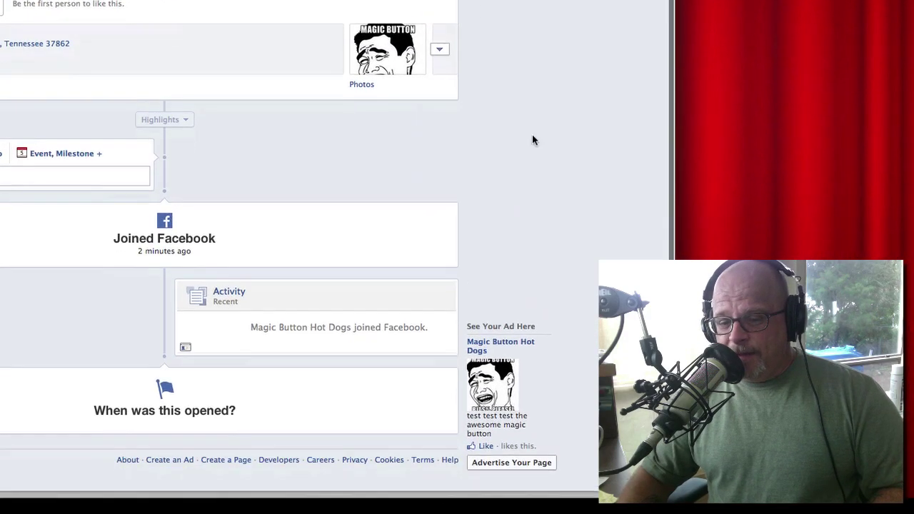